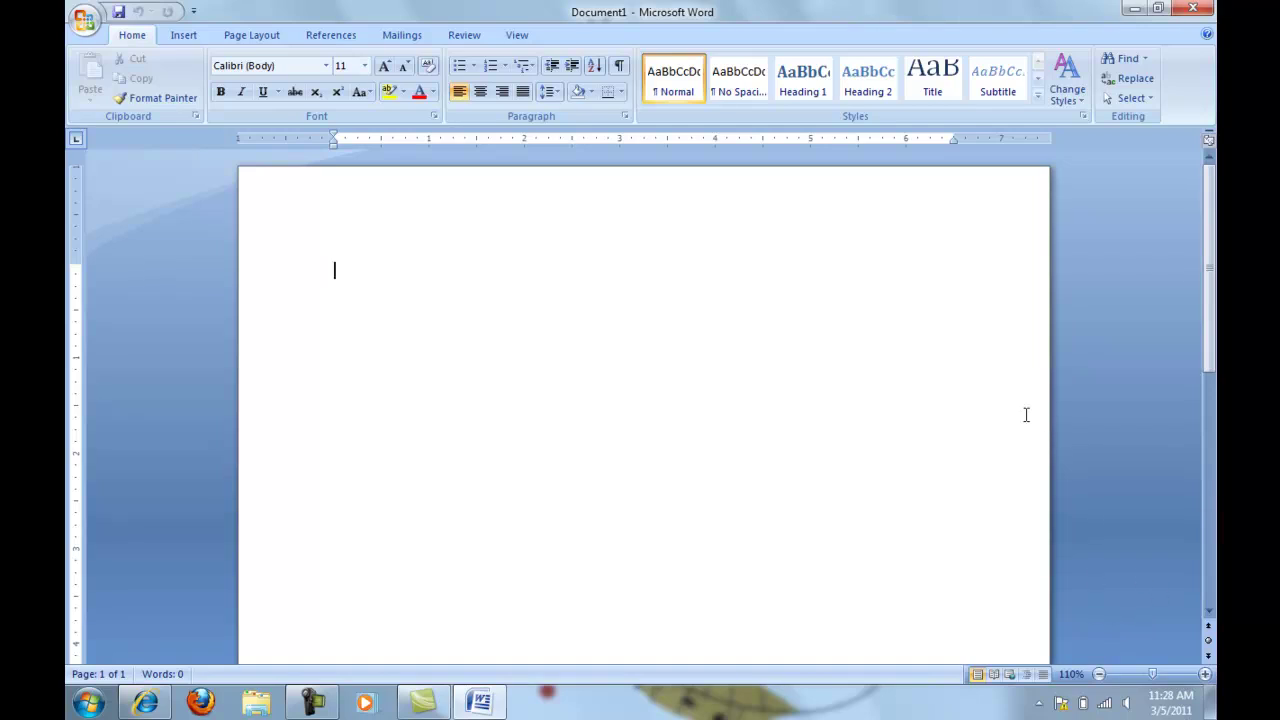
Launch the Step by Step Mail Merge Wizard from Mailings, with Letters as the document type
{"action": "left_click", "coordinate": [406, 36]}
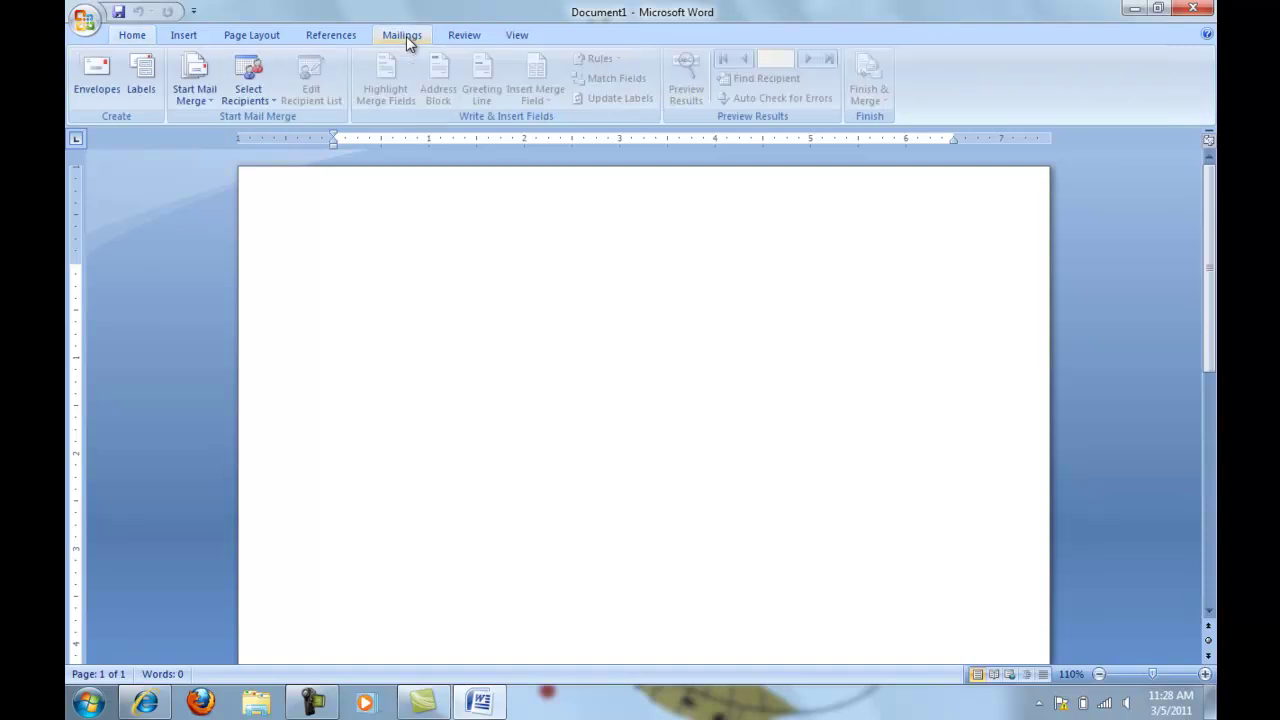
{"action": "left_click", "coordinate": [212, 104]}
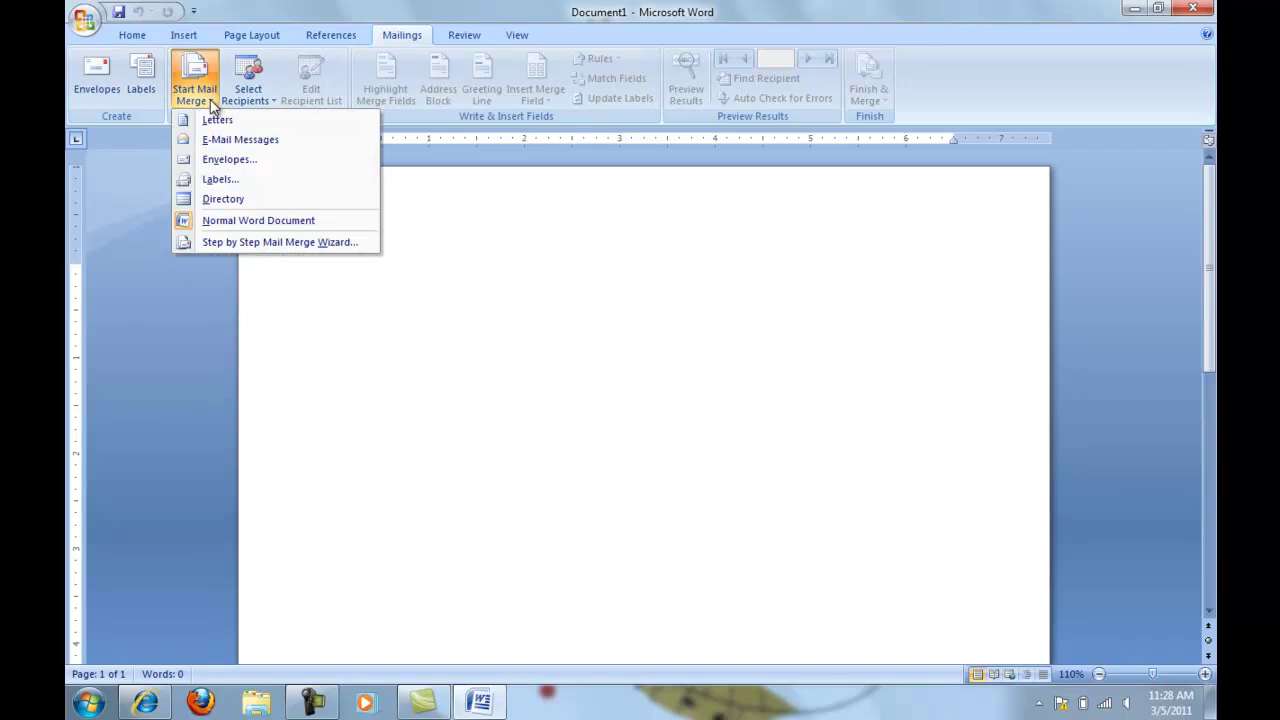
{"action": "left_click", "coordinate": [229, 242]}
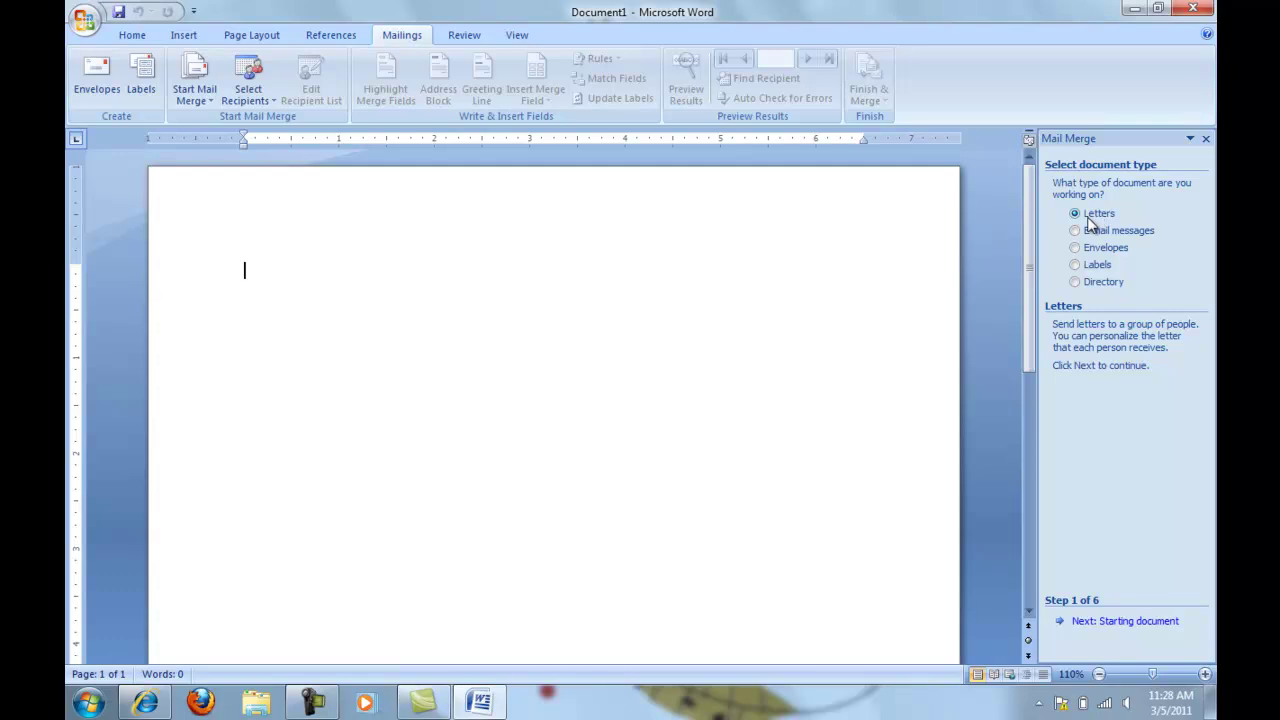
Advance the wizard two steps and choose Type a new list for the recipients
{"action": "left_click", "coordinate": [1089, 622]}
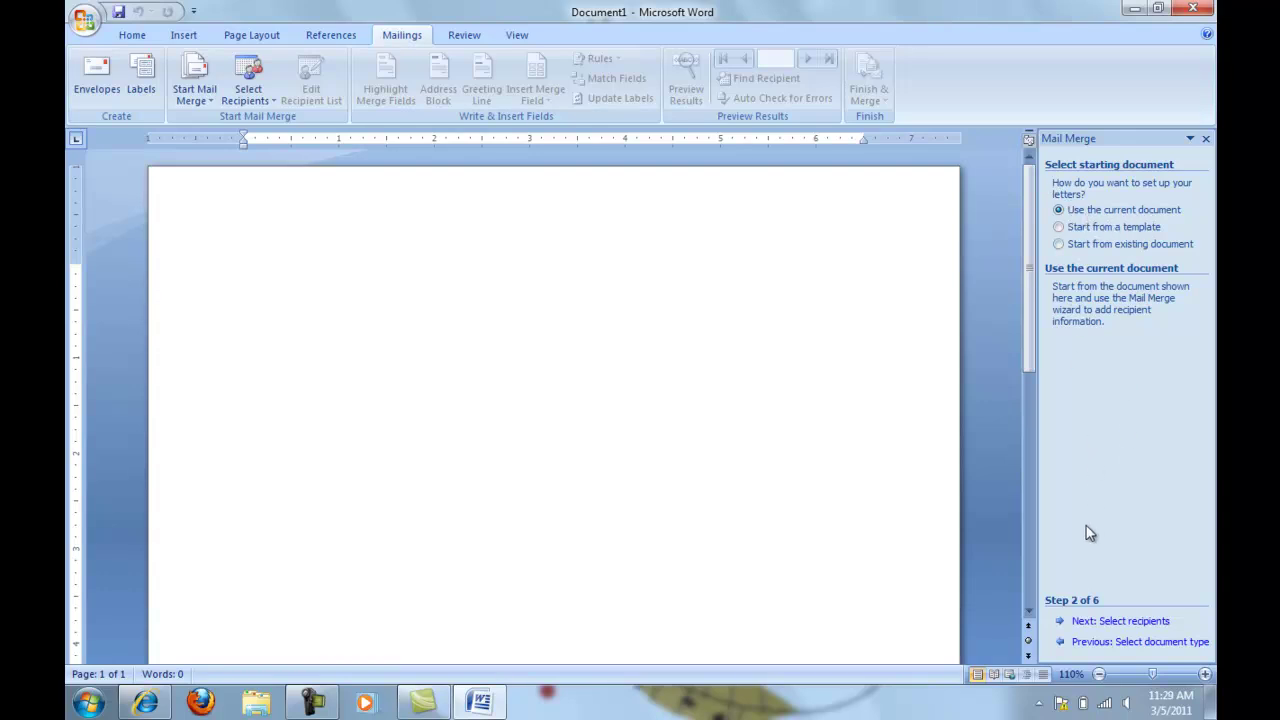
{"action": "left_click", "coordinate": [1112, 623]}
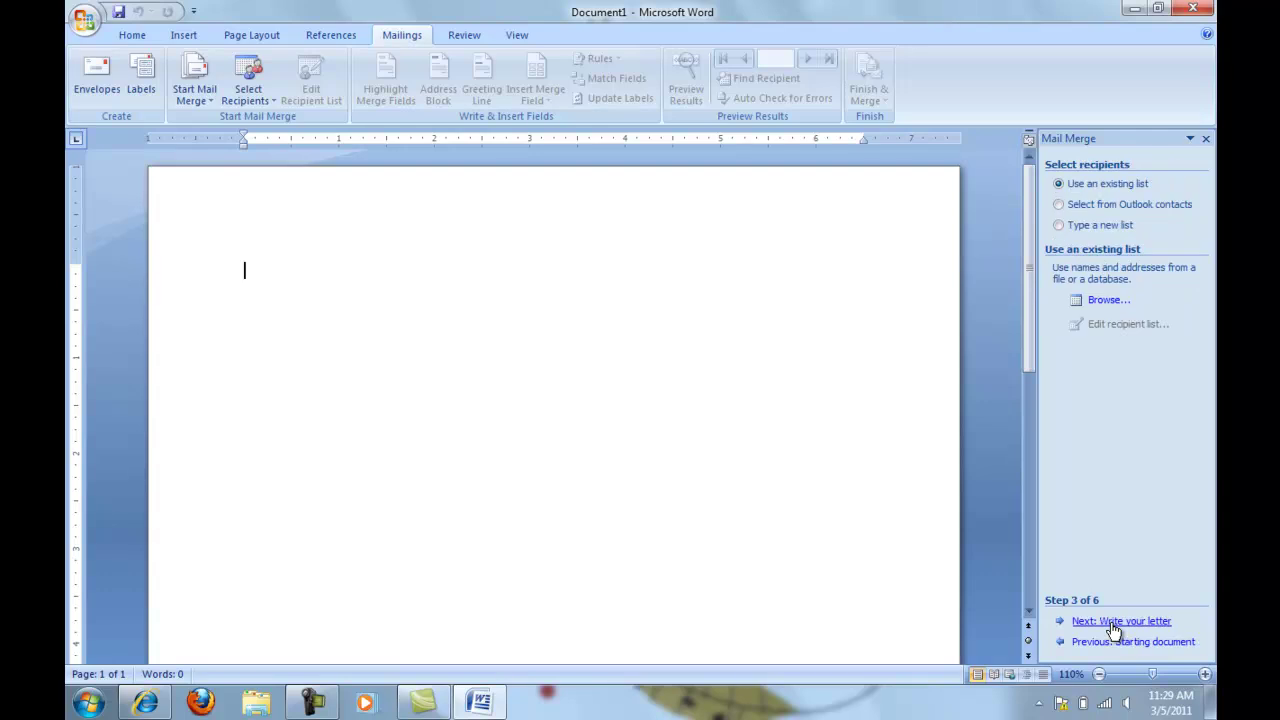
{"action": "left_click", "coordinate": [1059, 226]}
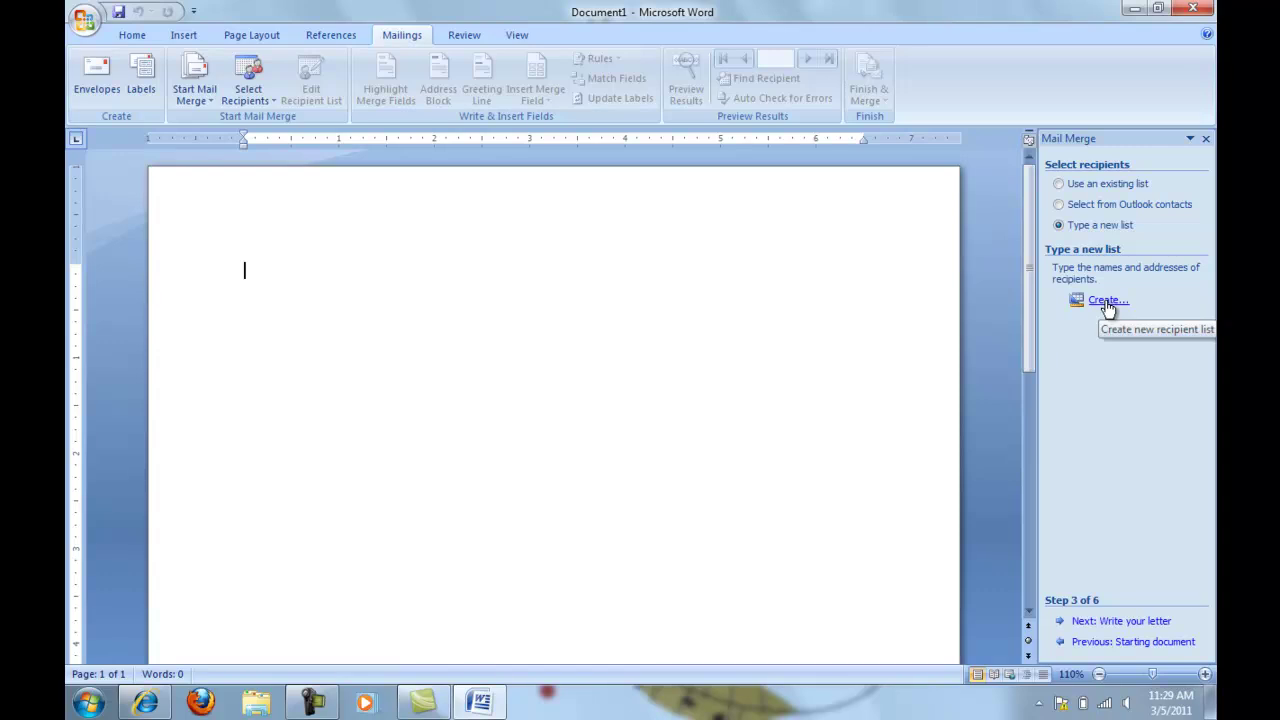
Create a new recipient address list in the New Address List dialog
{"action": "left_click", "coordinate": [1107, 304]}
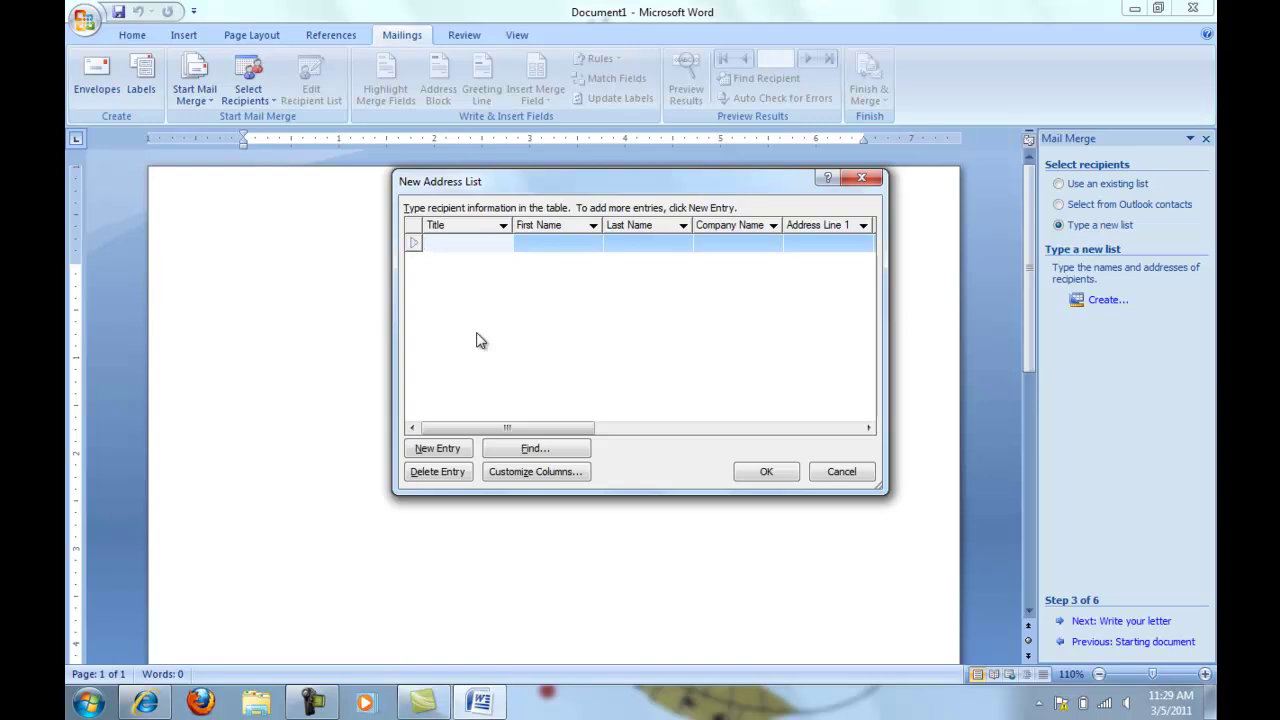
In Customize Columns, delete Country or Region and the phone and e-mail fields, leaving ZIP Code last
{"action": "left_click", "coordinate": [520, 477]}
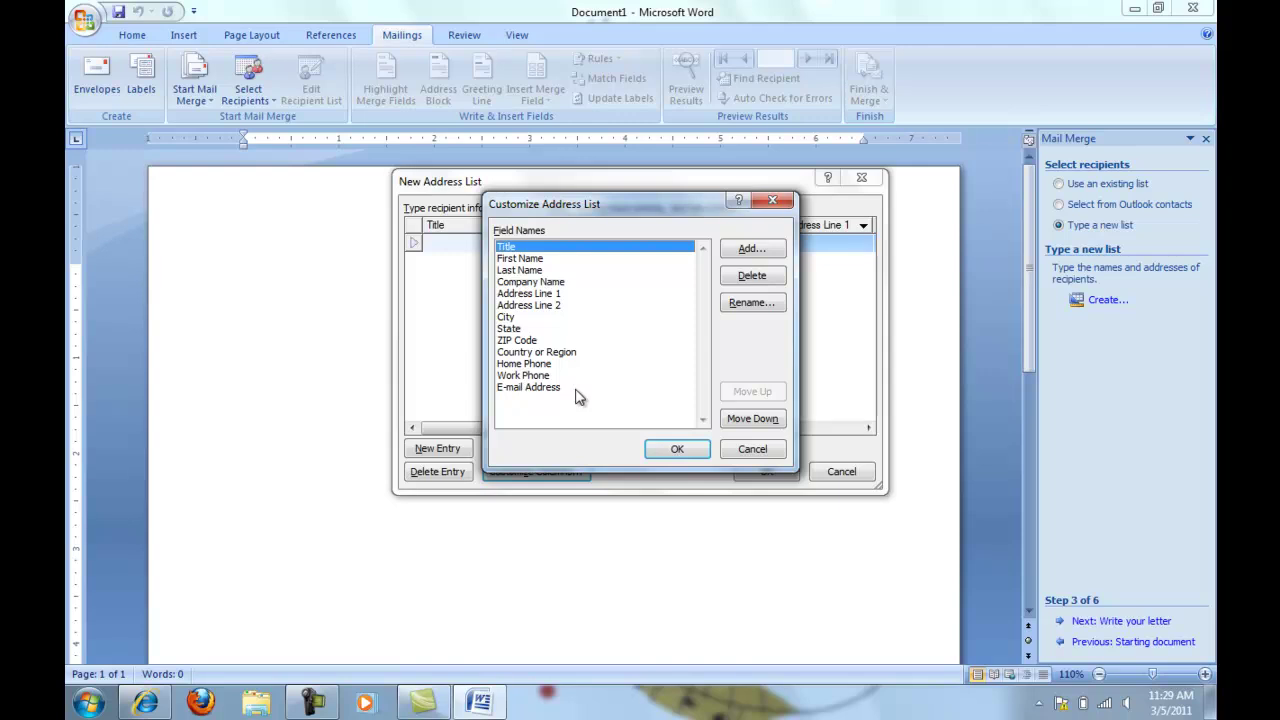
{"action": "left_click", "coordinate": [534, 353]}
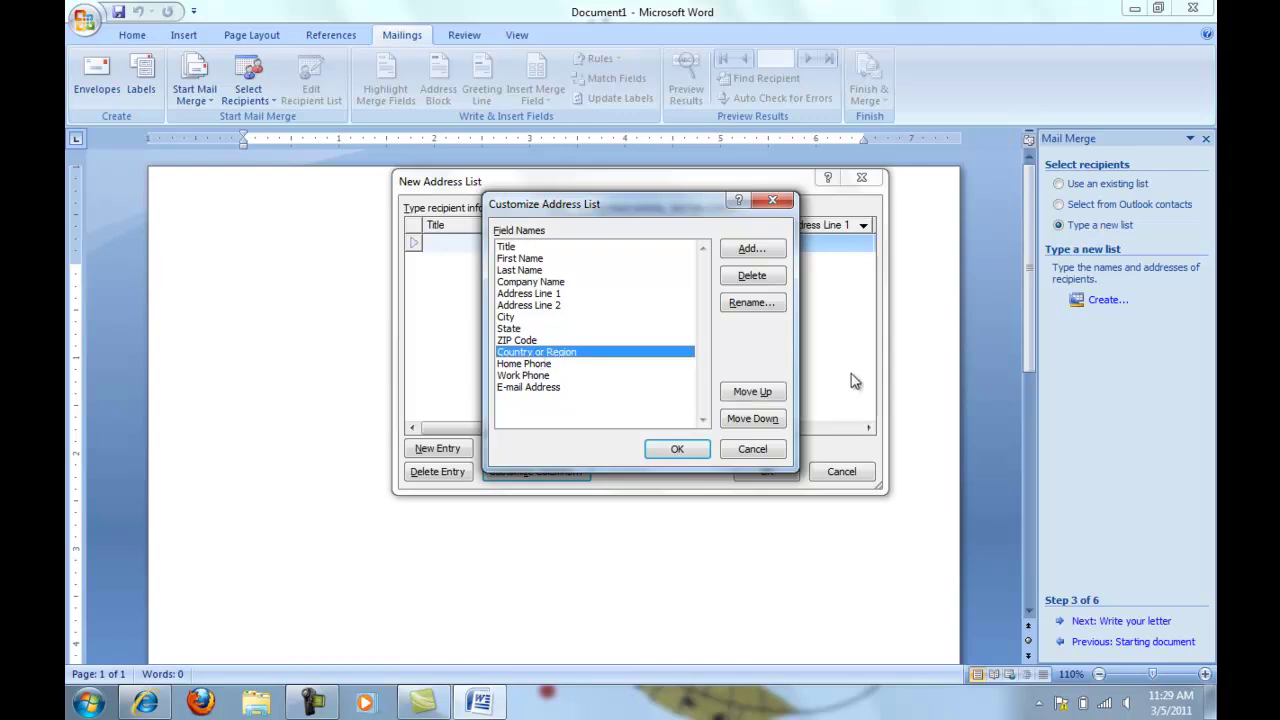
{"action": "left_click", "coordinate": [760, 277]}
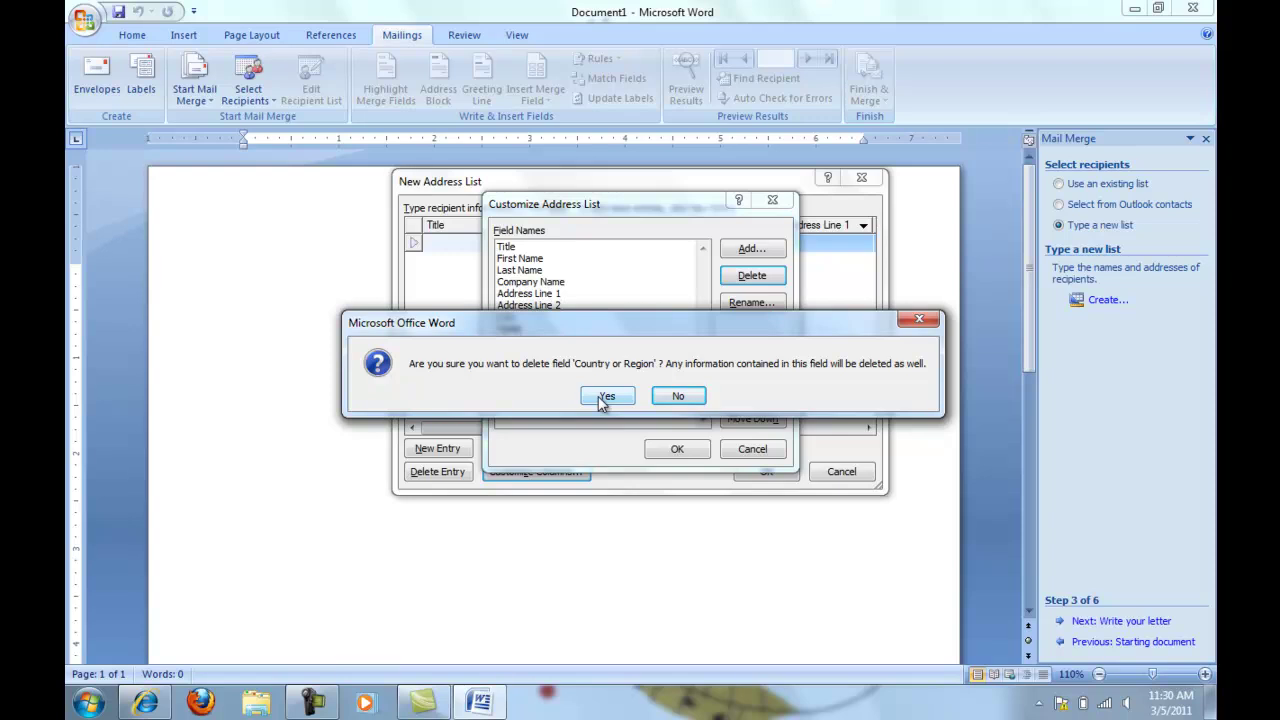
{"action": "left_click", "coordinate": [604, 397]}
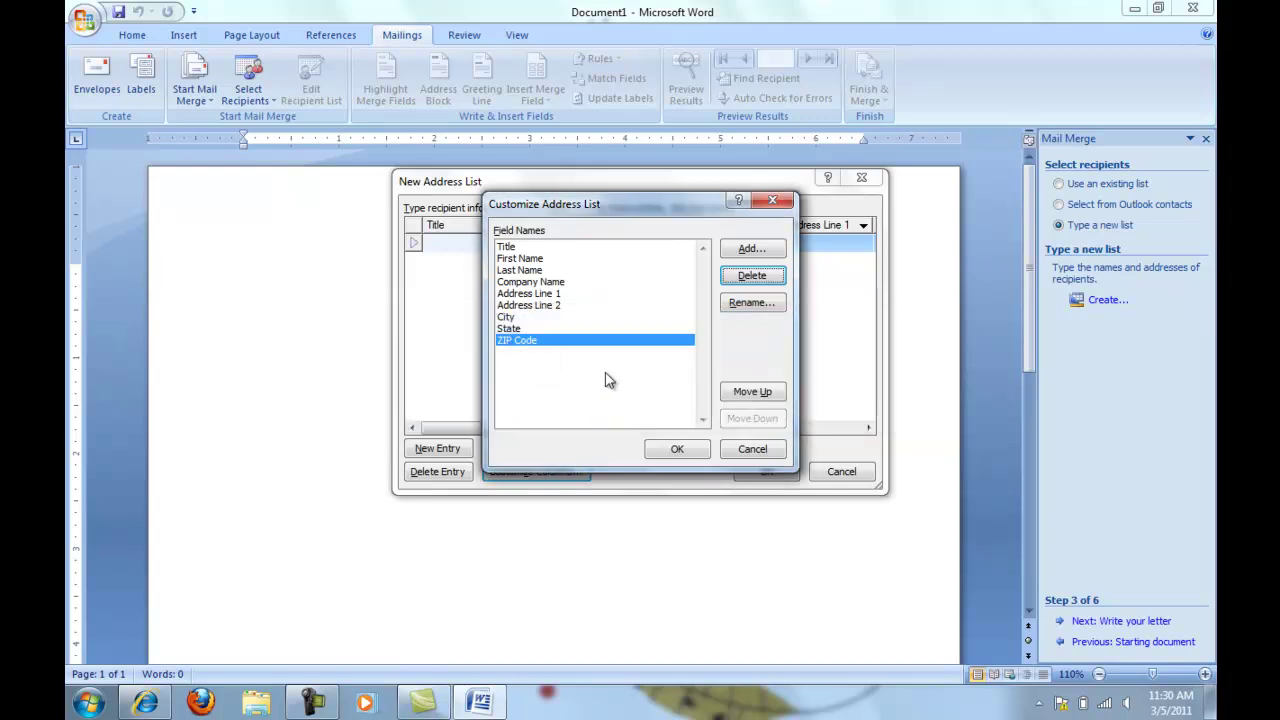
Add three new address list fields: Time, Room and Speech
{"action": "left_click", "coordinate": [758, 250]}
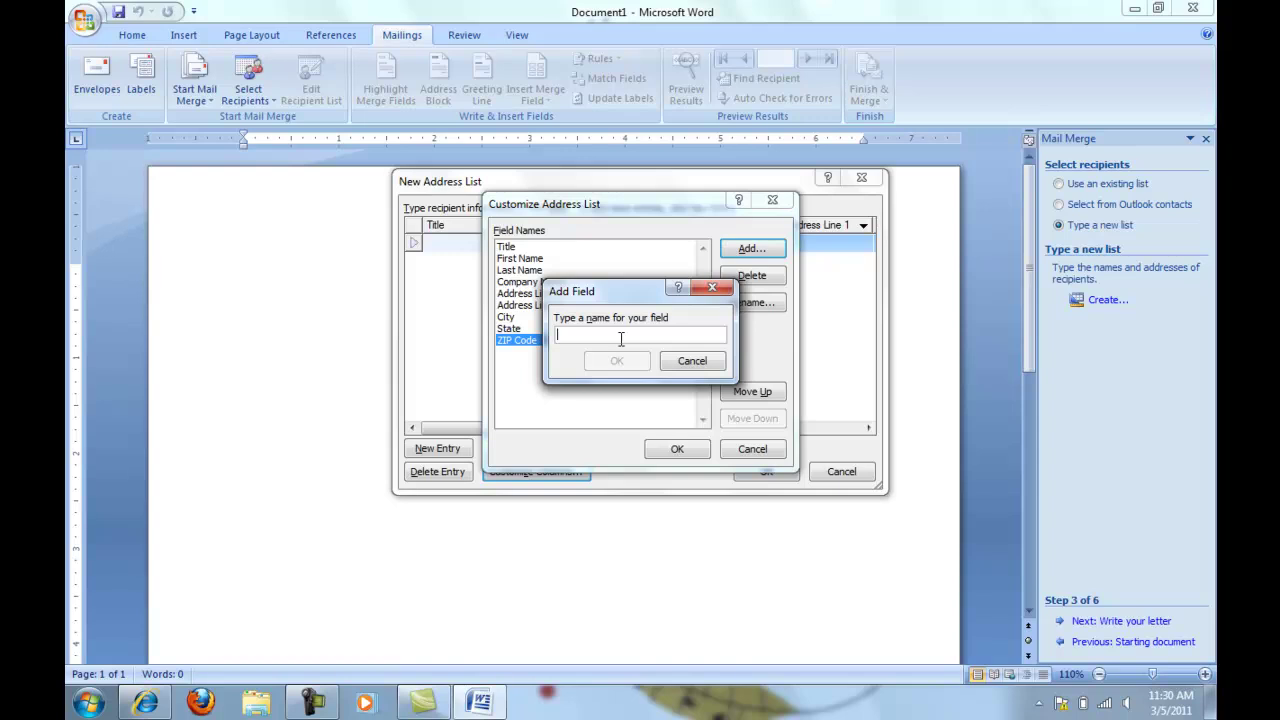
{"action": "type", "text": "Time"}
{"action": "left_click", "coordinate": [617, 362]}
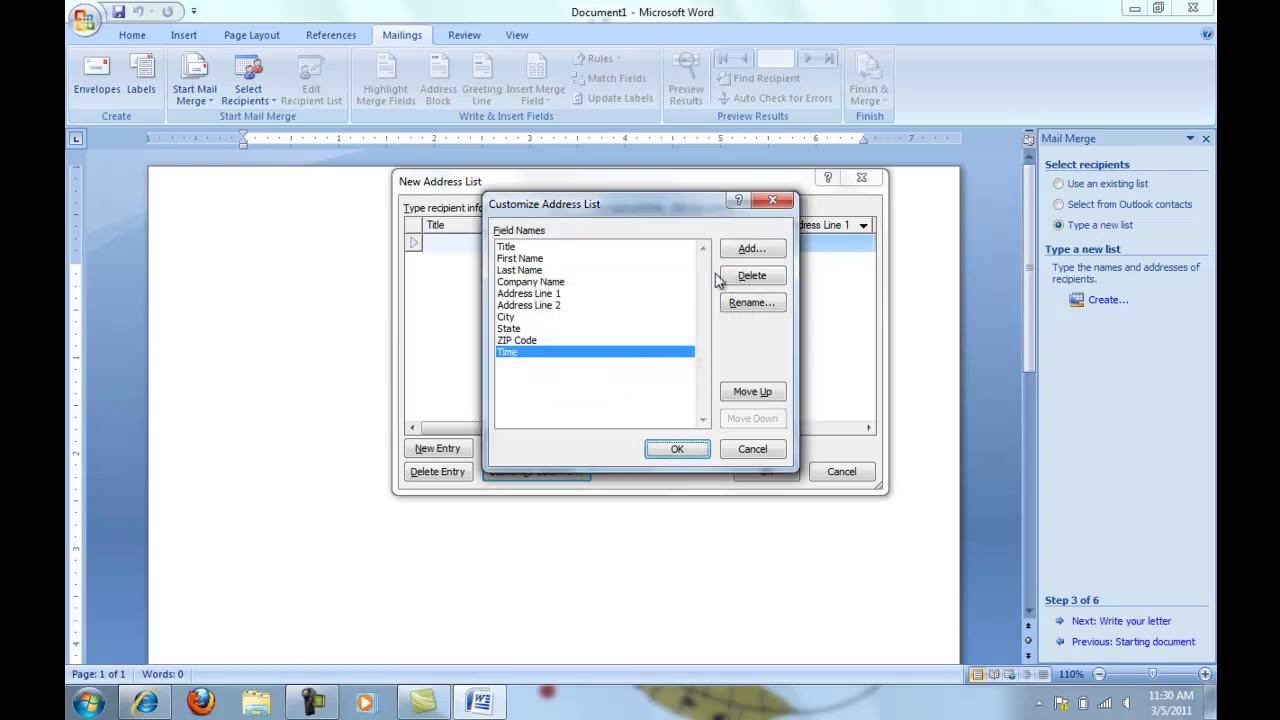
{"action": "left_click", "coordinate": [752, 254]}
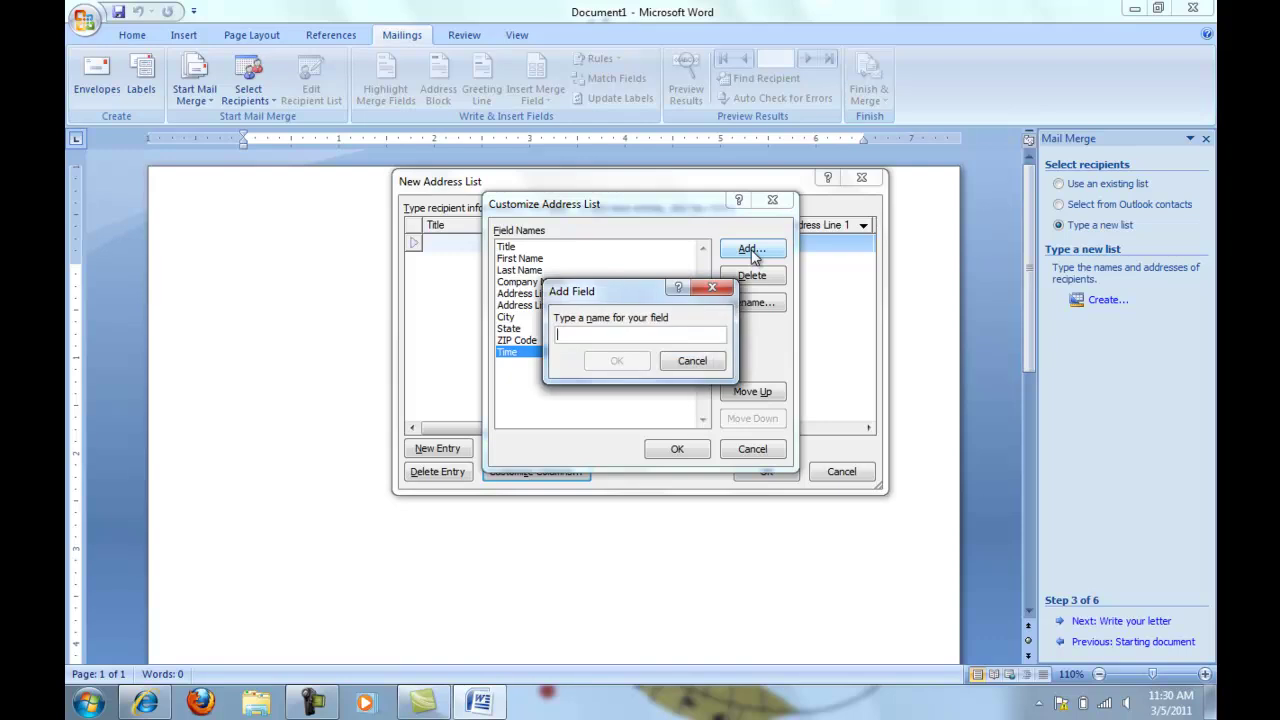
{"action": "type", "text": "Room"}
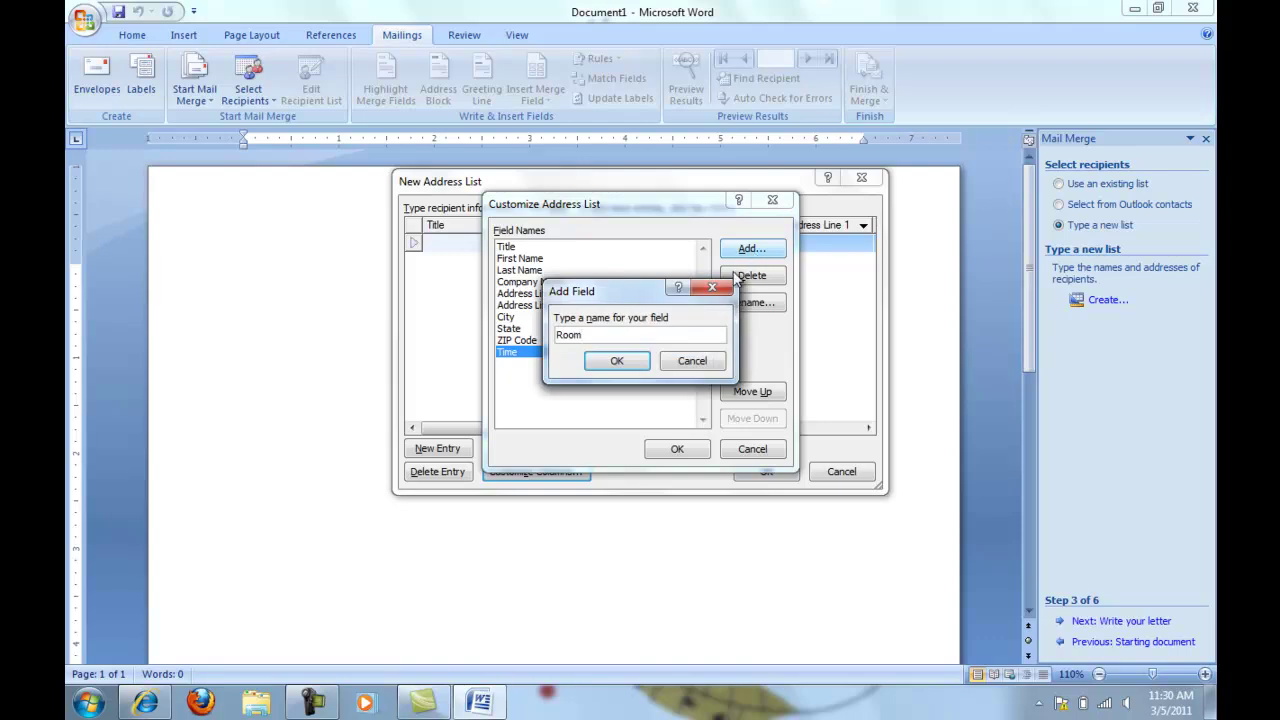
{"action": "left_click", "coordinate": [619, 361]}
{"action": "left_click", "coordinate": [740, 250]}
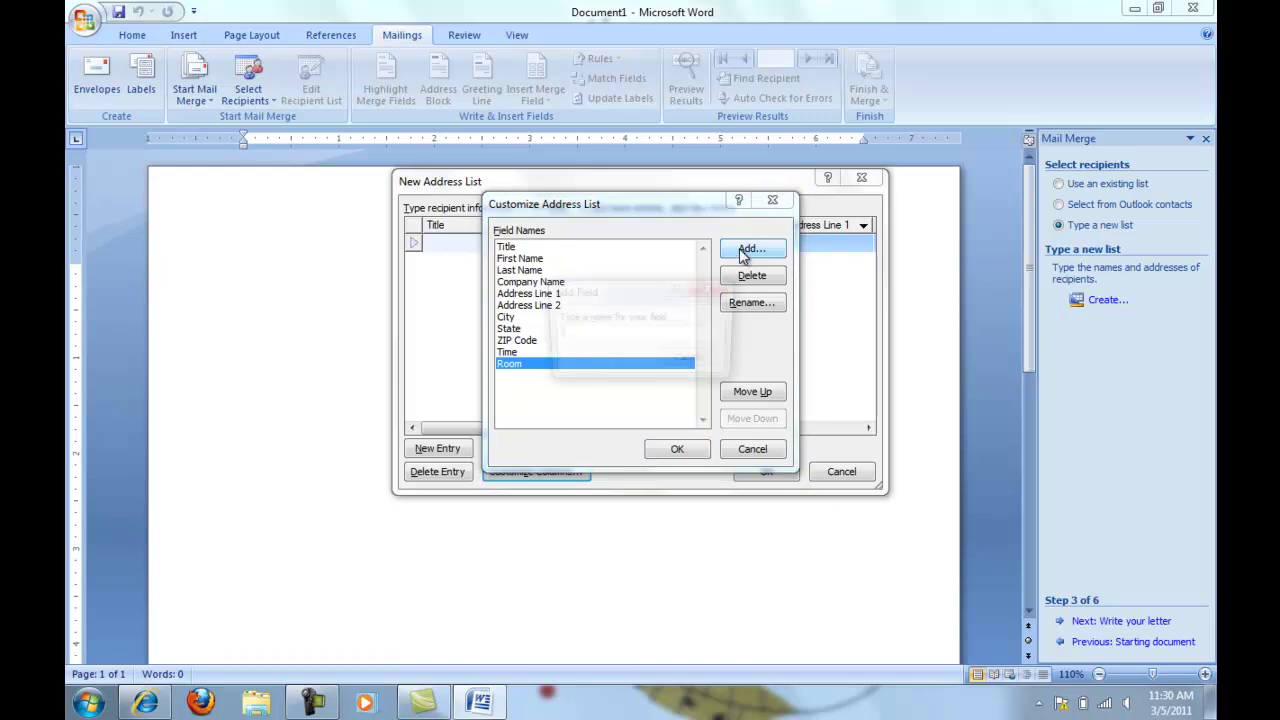
{"action": "type", "text": "Speech"}
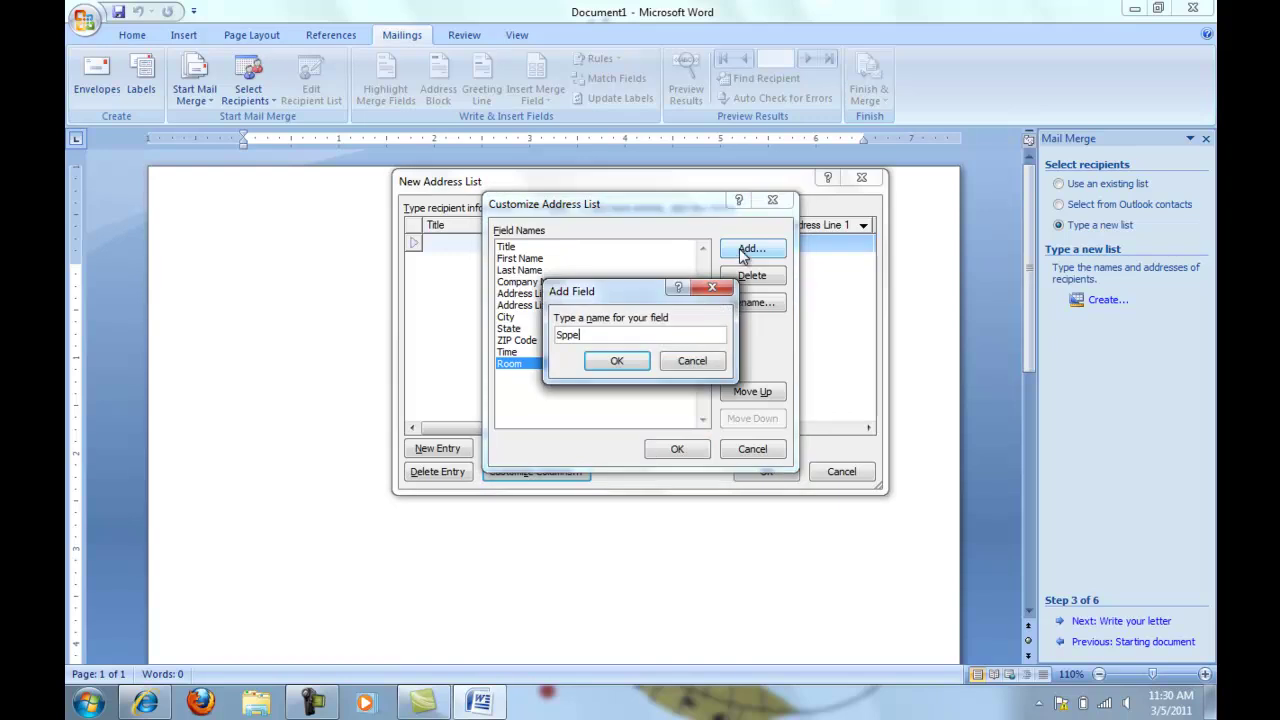
{"action": "left_click", "coordinate": [617, 361]}
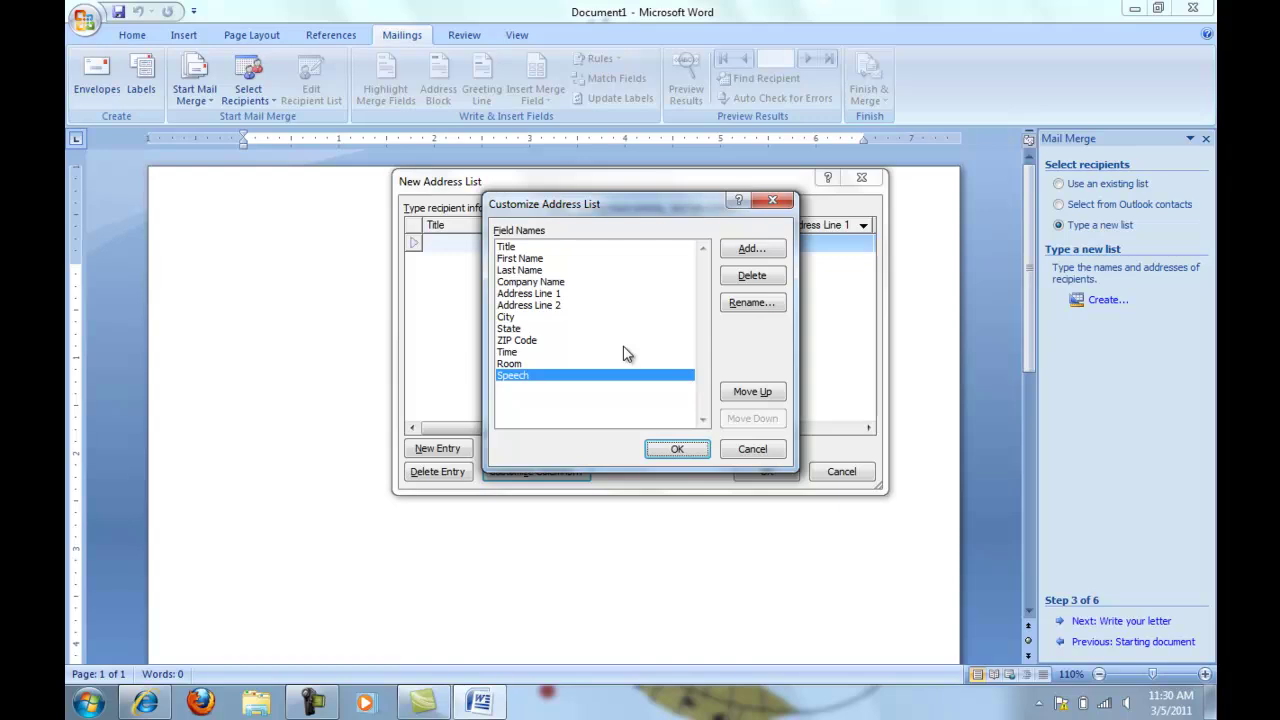
Delete Address Line 2 and move Speech up above Time and Room
{"action": "left_click", "coordinate": [560, 305]}
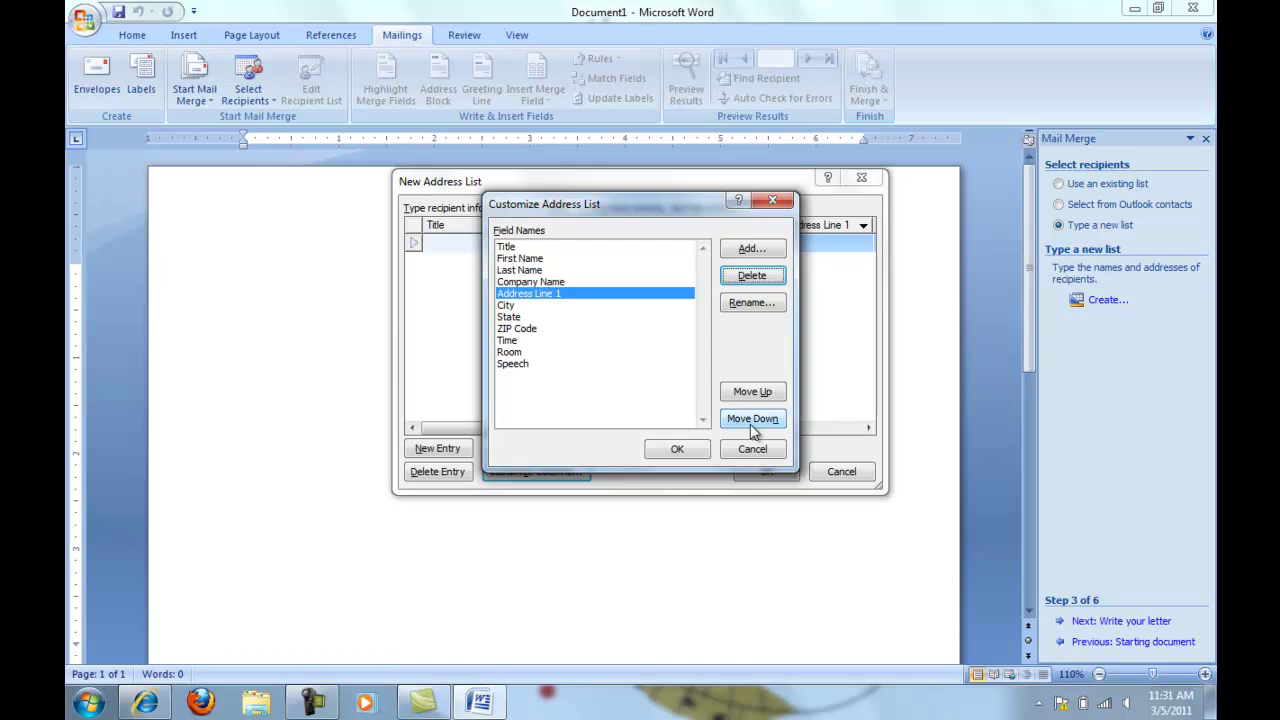
{"action": "left_click", "coordinate": [515, 364]}
{"action": "left_click", "coordinate": [766, 393]}
{"action": "left_click", "coordinate": [766, 393]}
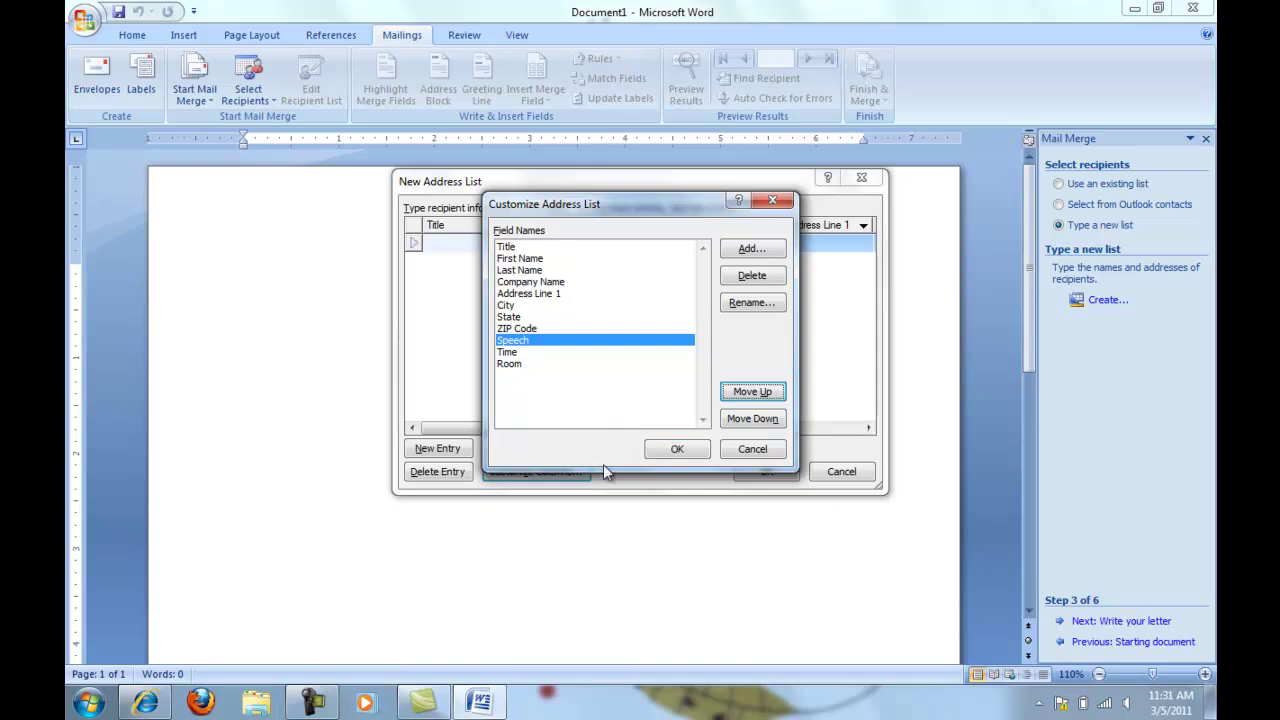
Enter the speakers' title, first and last name, company and Colonnade Room, then finish the list
{"action": "left_click", "coordinate": [671, 451]}
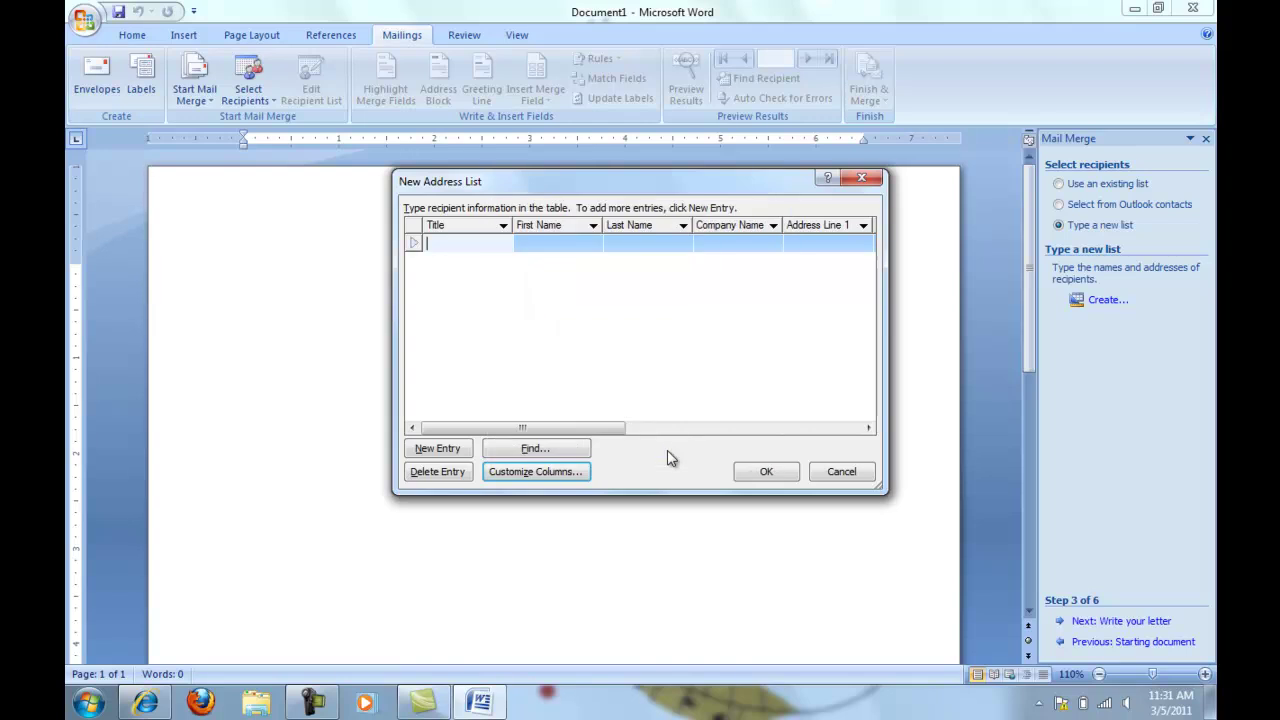
{"action": "type", "text": "Ms."}
{"action": "left_click", "coordinate": [437, 449]}
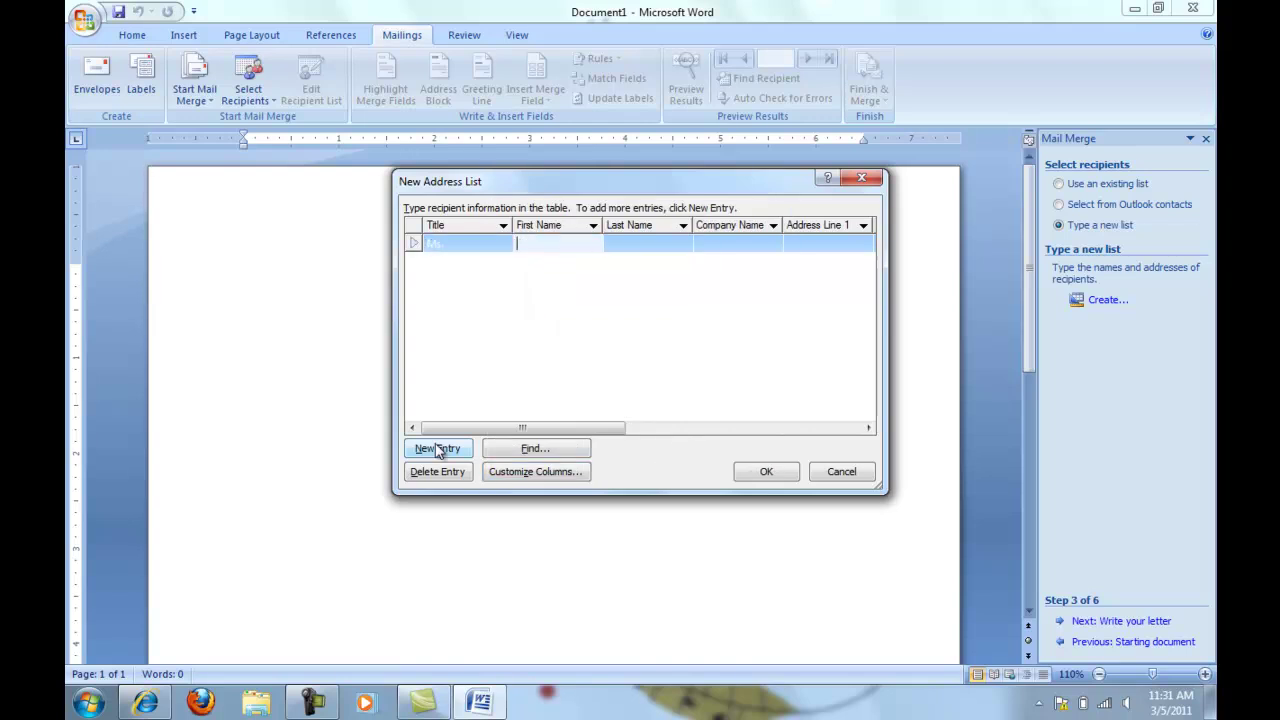
{"action": "key", "text": "Tab"}
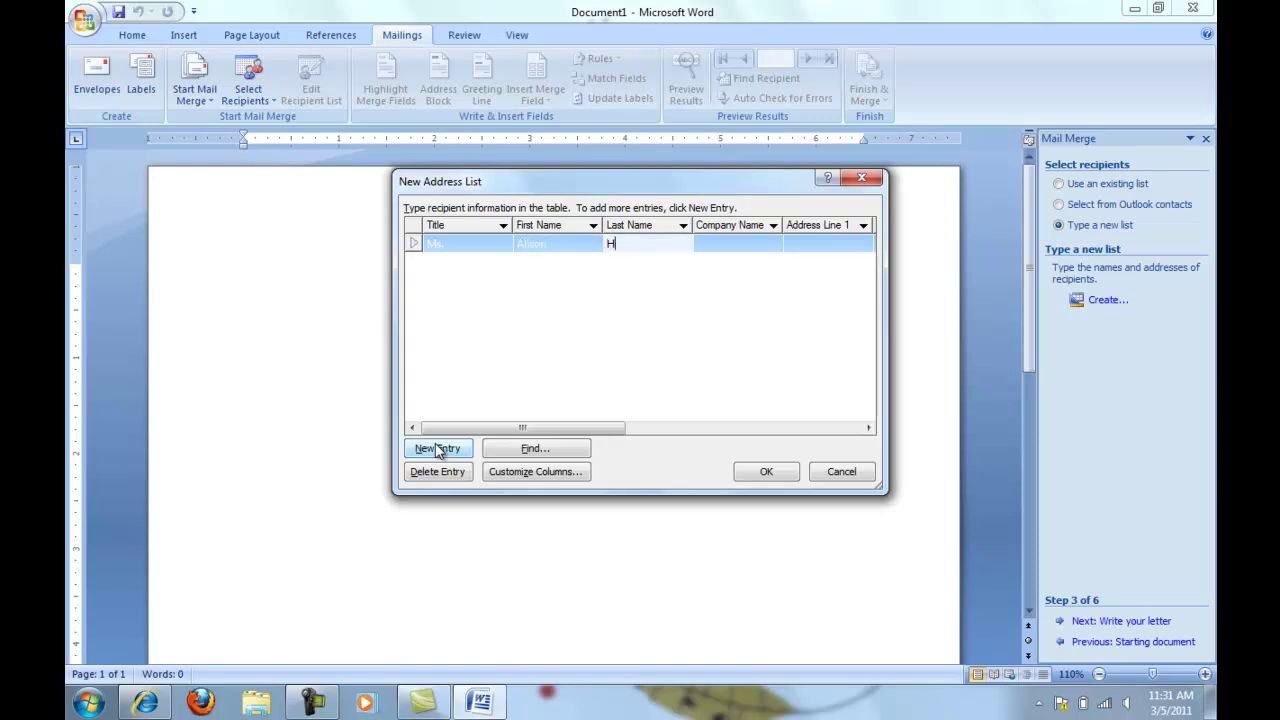
{"action": "key", "text": "Tab"}
{"action": "type", "text": "Hershbarger"}
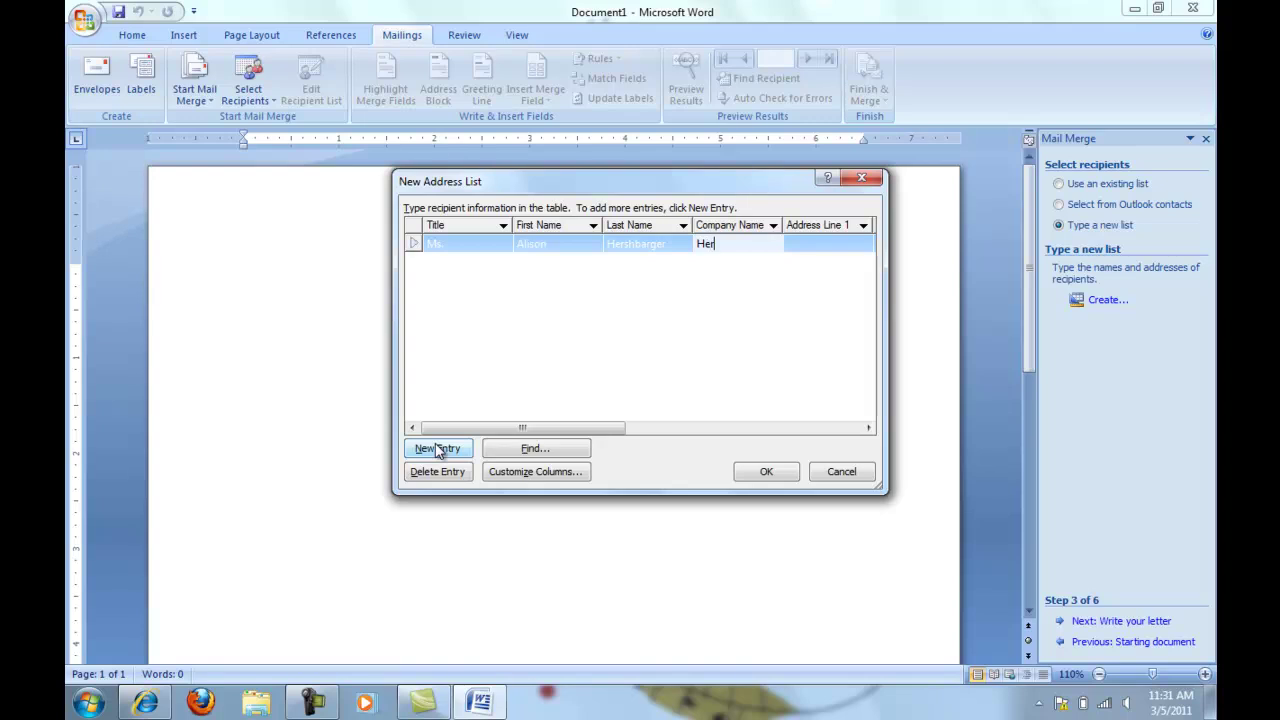
{"action": "type", "text": "& Wid"}
{"action": "type", "text": "Co"}
{"action": "type", "text": "l"}
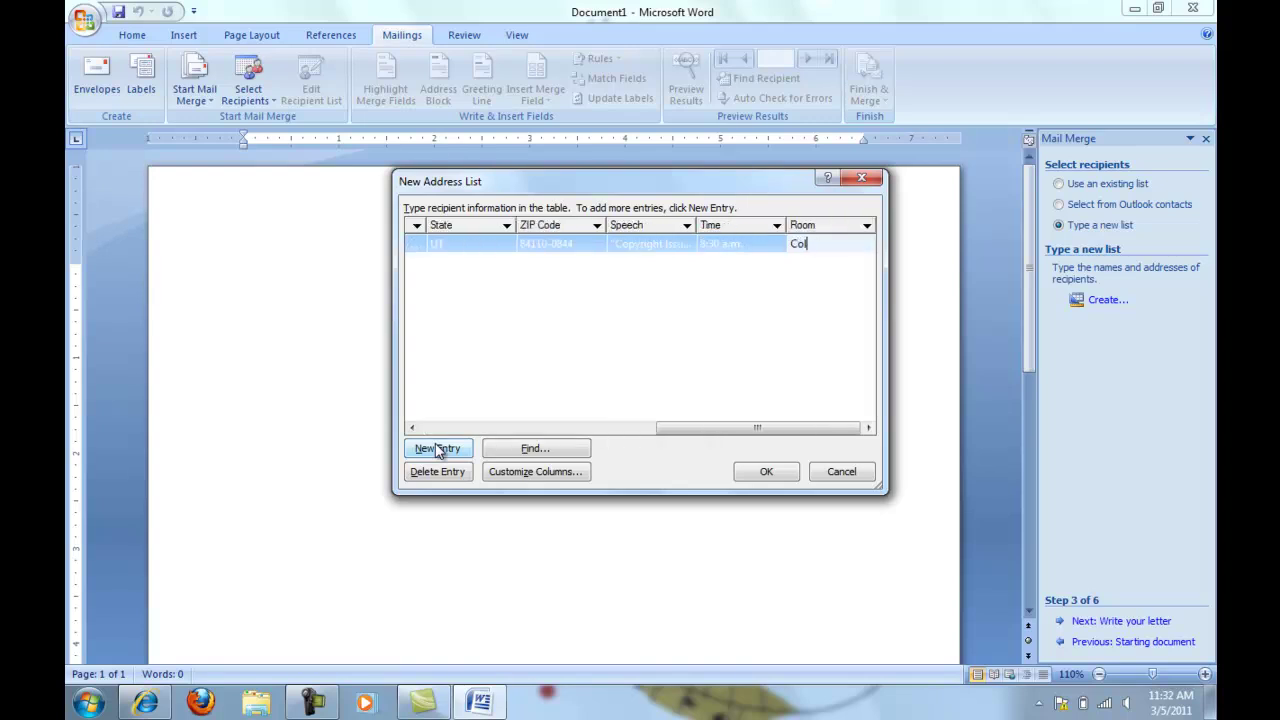
{"action": "type", "text": "onnade Room"}
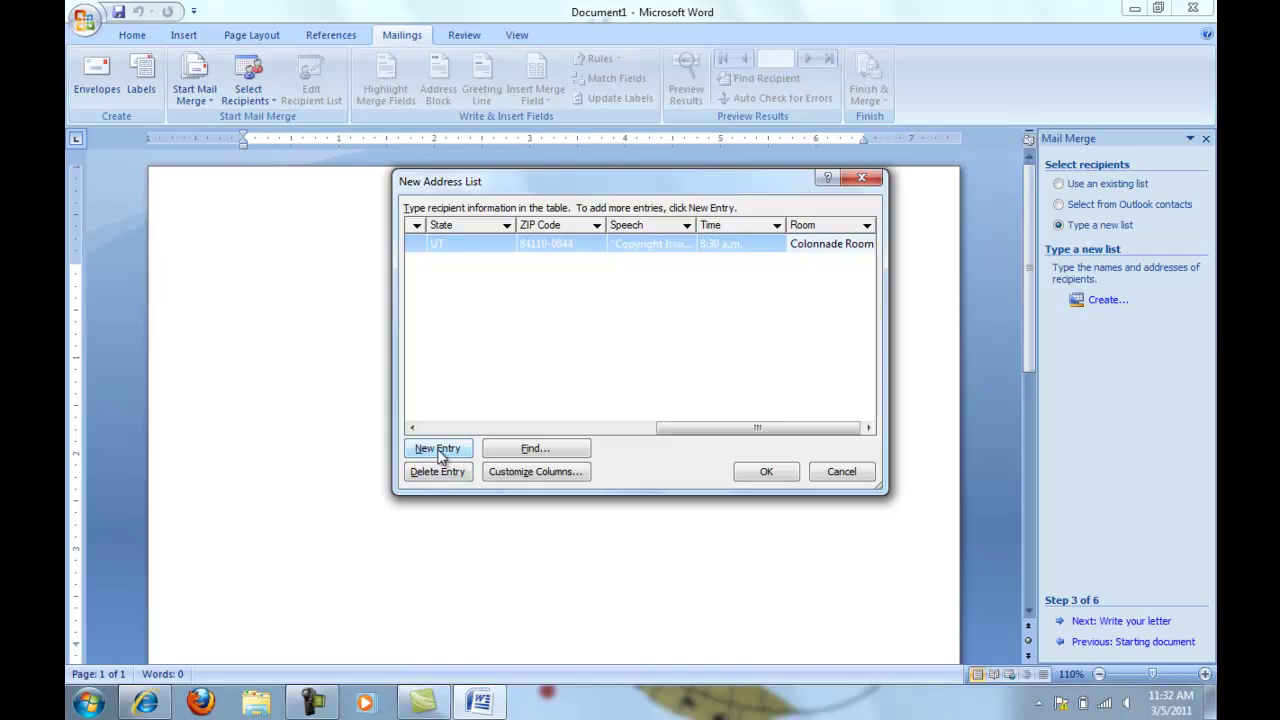
{"action": "left_click", "coordinate": [440, 450]}
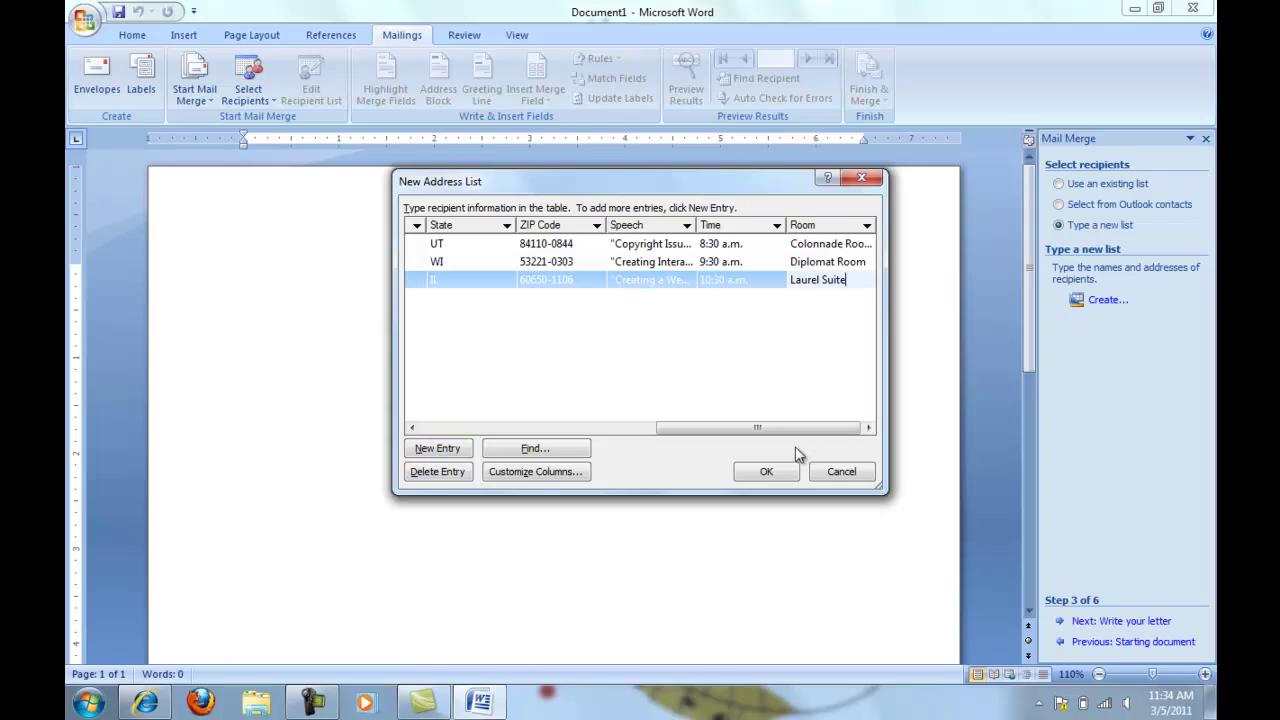
{"action": "left_click", "coordinate": [789, 474]}
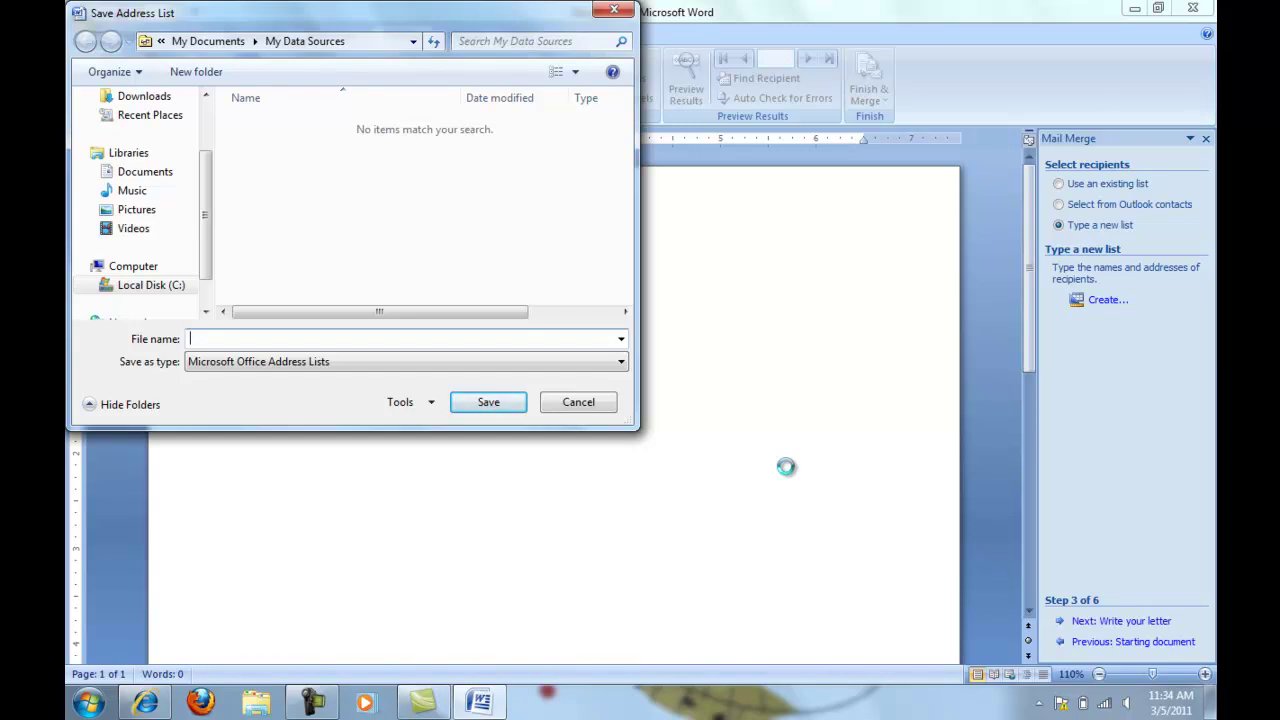
Save the address list as speechdatasource
{"action": "type", "text": "speechdatasource"}
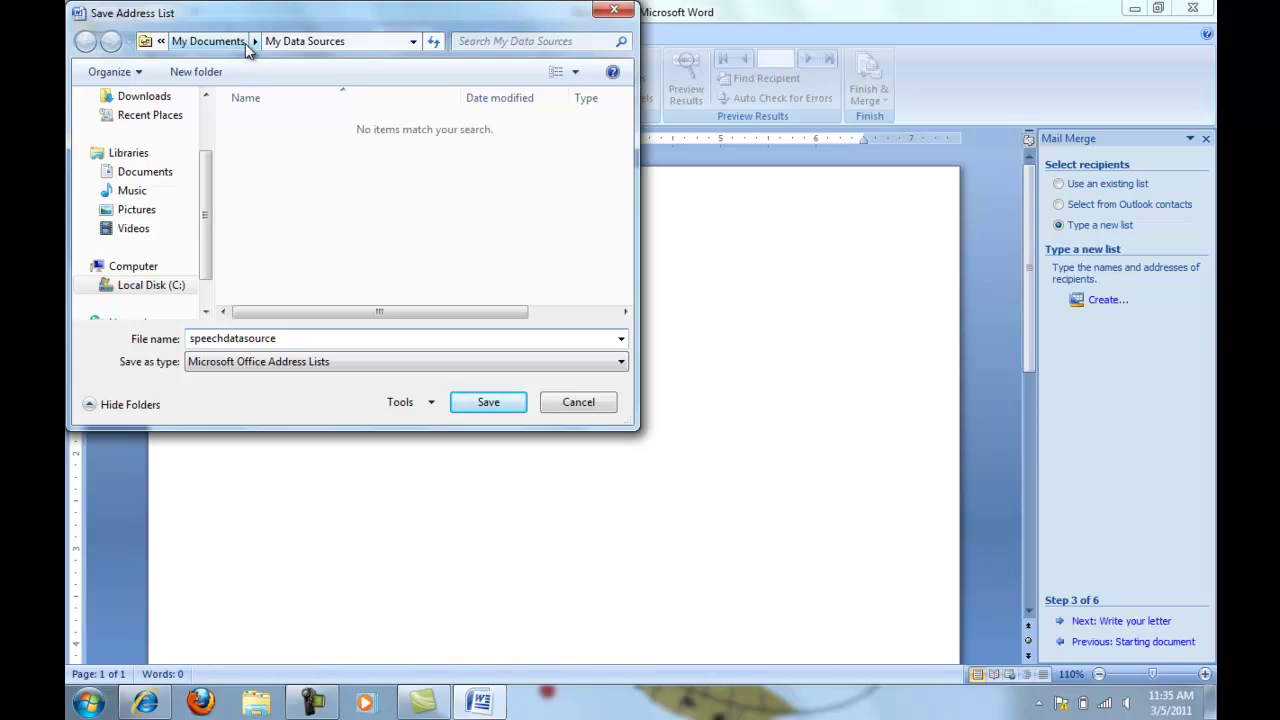
{"action": "left_click", "coordinate": [476, 401]}
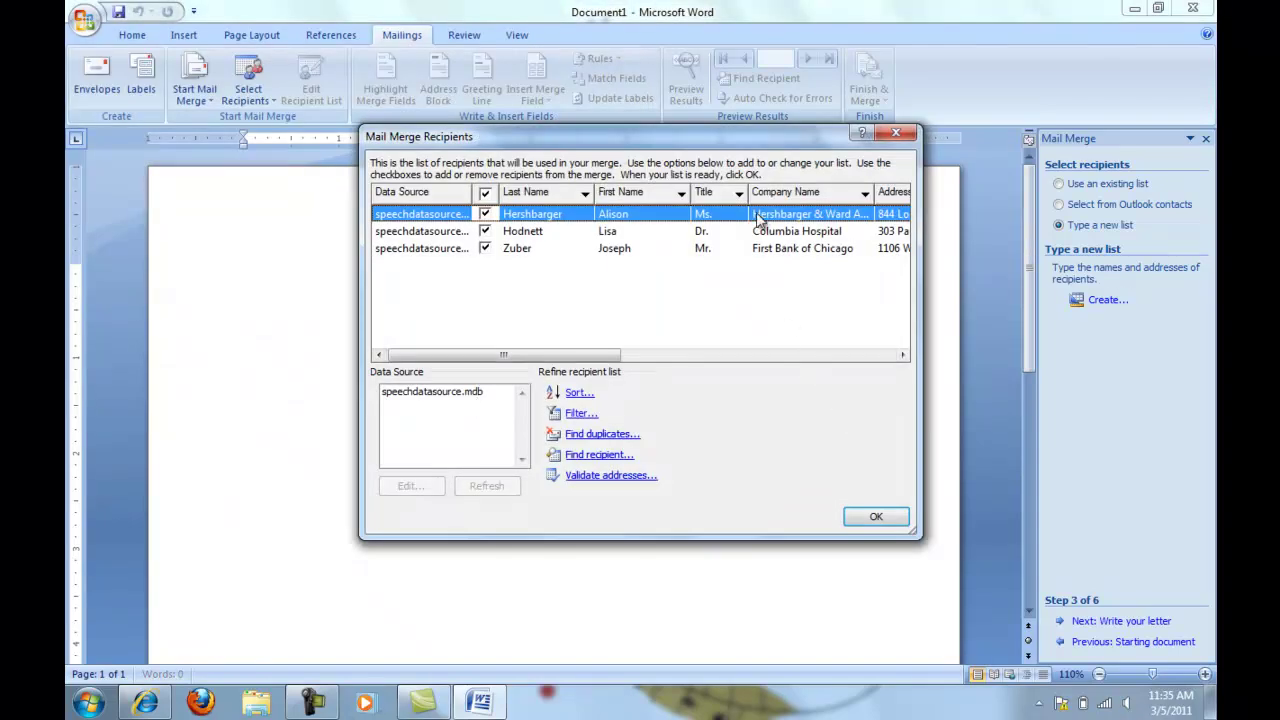
Review the three merge recipients from speechdatasource and accept them
{"action": "left_click_drag", "start_coordinate": [505, 356], "coordinate": [502, 389]}
{"action": "left_click", "coordinate": [876, 518]}
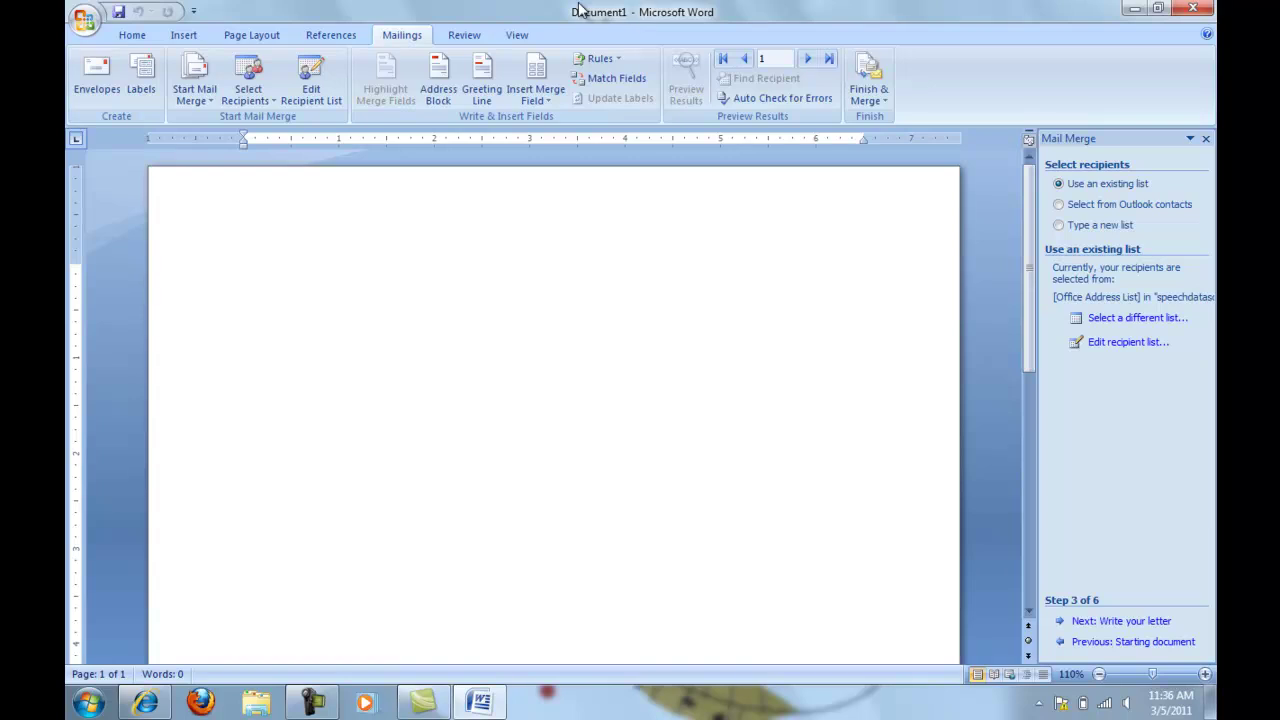
Save the letter document as speechmaindoc
{"action": "left_click", "coordinate": [86, 22]}
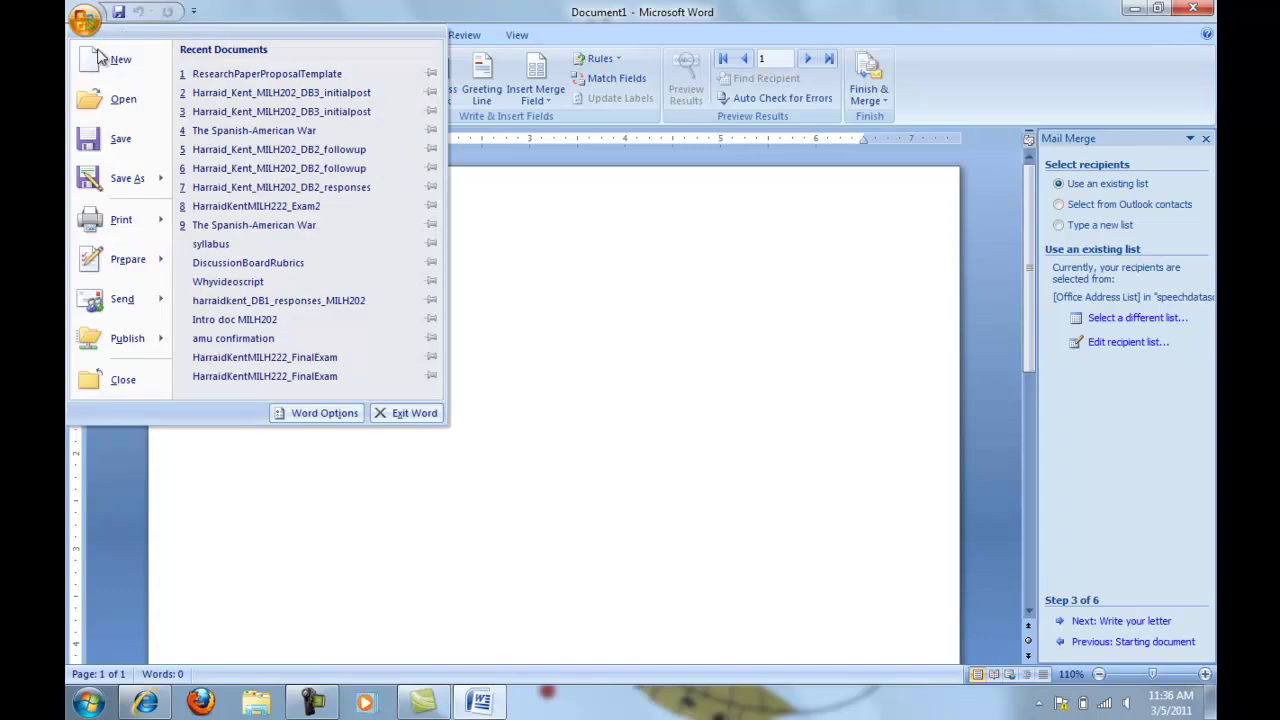
{"action": "left_click", "coordinate": [128, 142]}
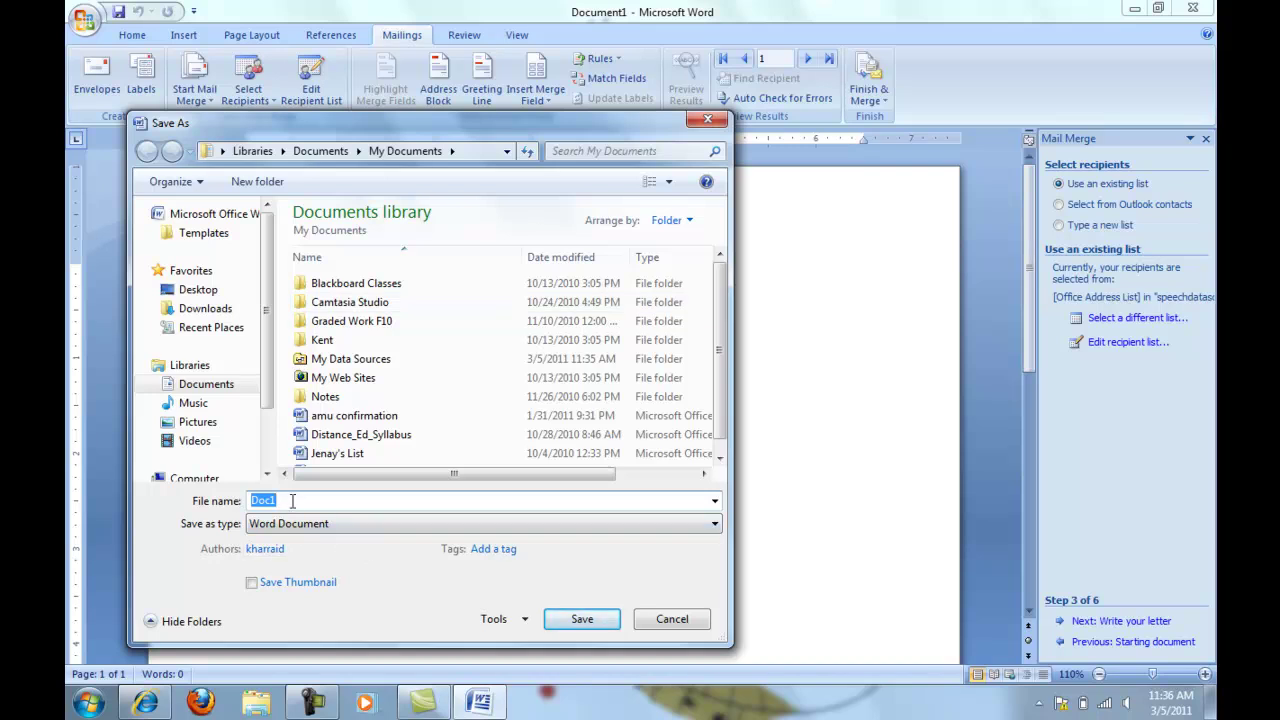
{"action": "type", "text": "speechmaindoc"}
{"action": "left_click", "coordinate": [588, 620]}
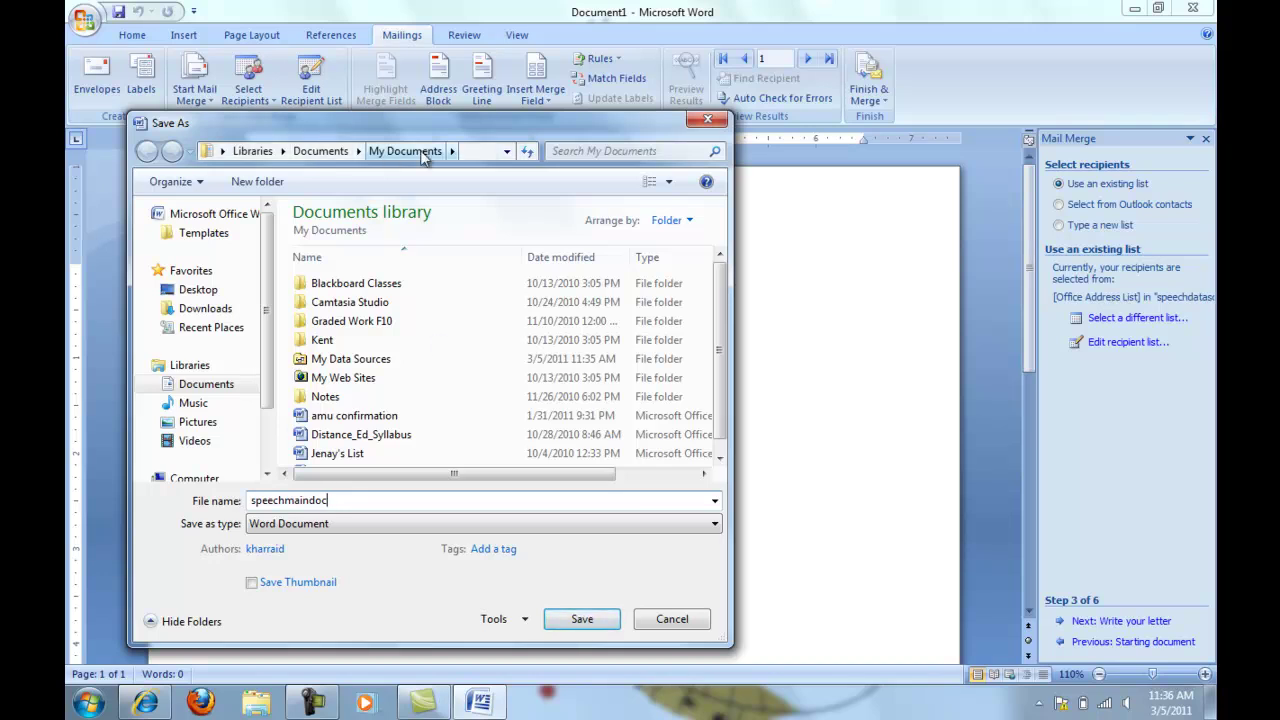
{"action": "left_click", "coordinate": [600, 622]}
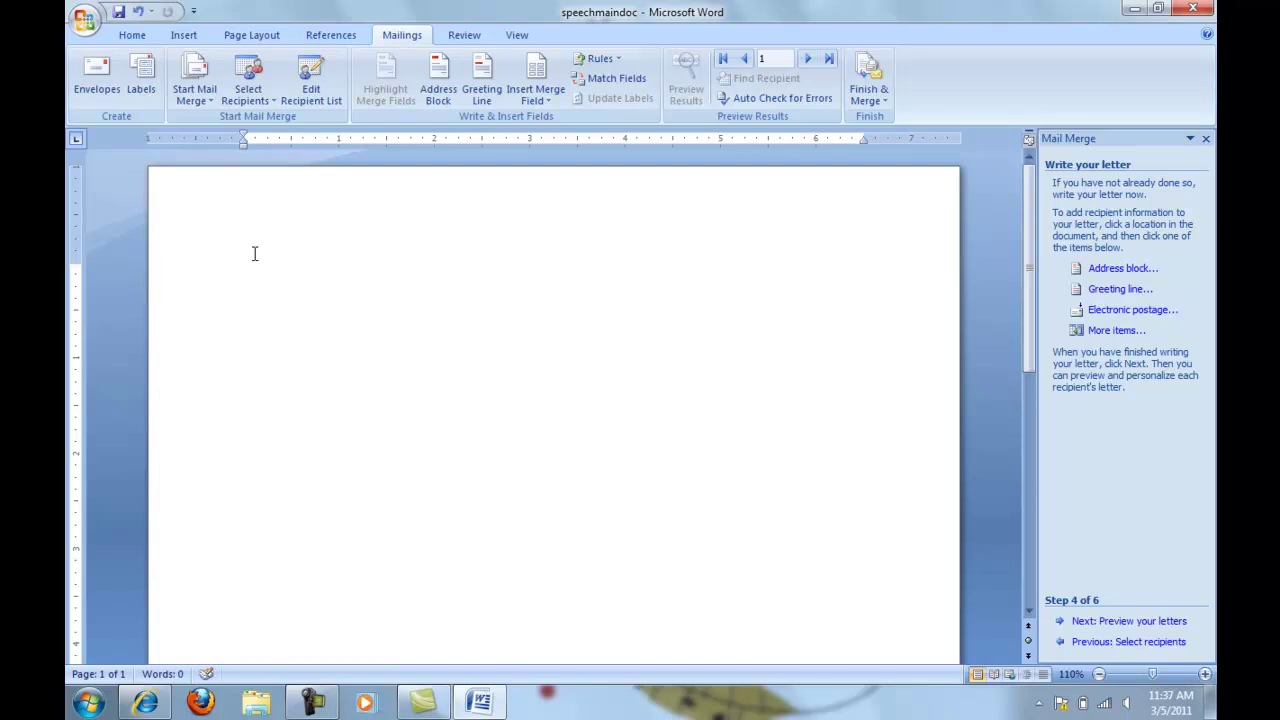
Type the date April 6, 2011 at the top of the letter, followed by a new line
{"action": "type", "text": "April 6, 2011"}
{"action": "key", "text": "Return"}
{"action": "key", "text": "Return"}
Insert the recipient address block into the letter and start a new line below it
{"action": "left_click", "coordinate": [1117, 272]}
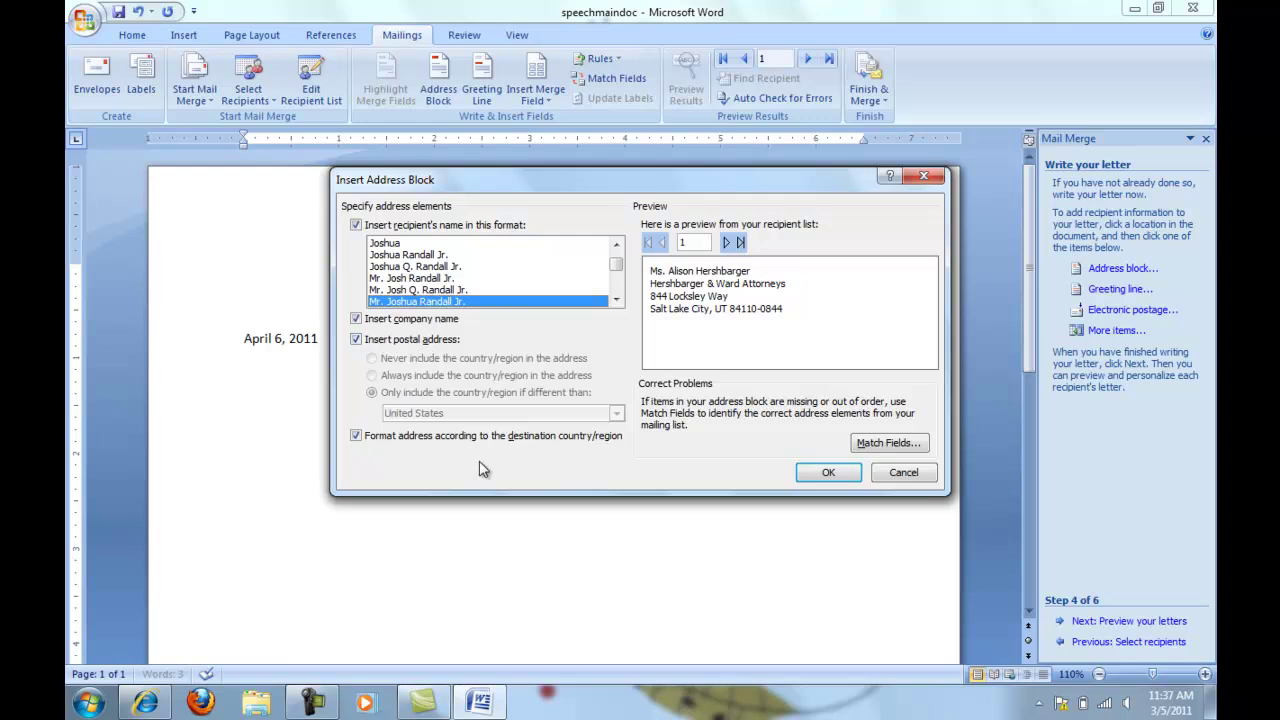
{"action": "left_click", "coordinate": [826, 473]}
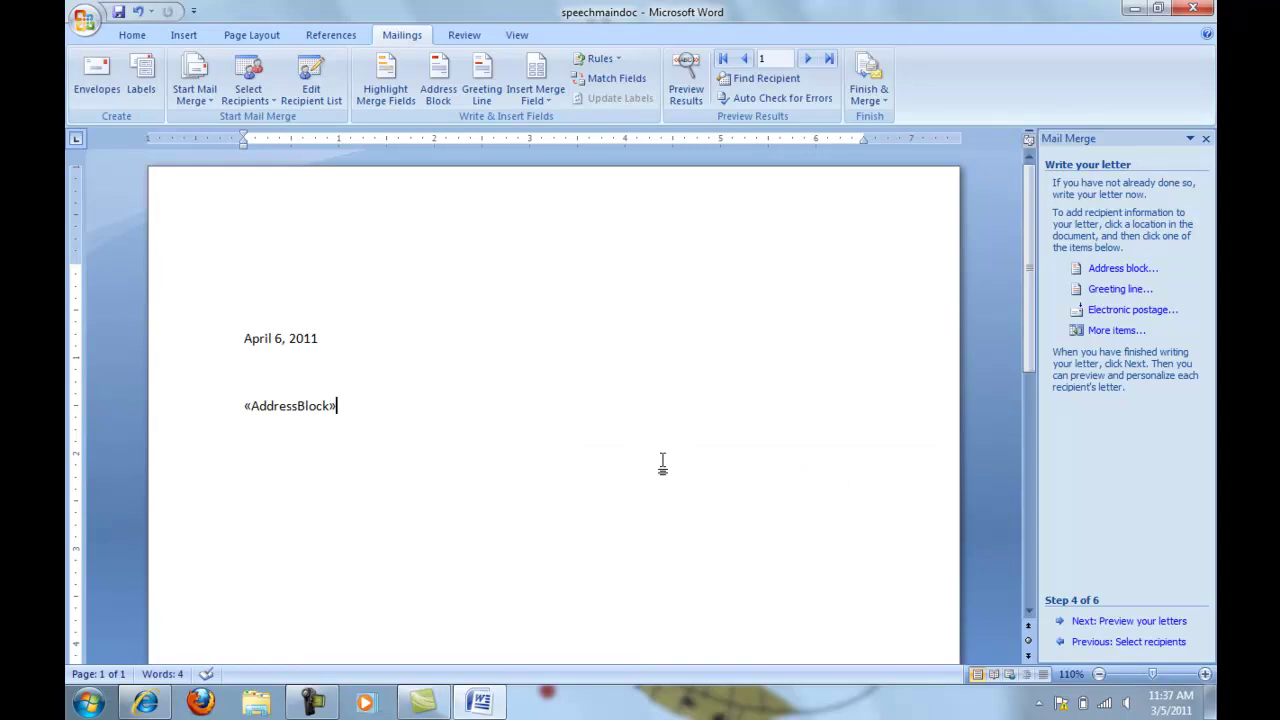
{"action": "key", "text": "Return"}
Add a greeting line with punctuation set to (none), then start a new paragraph
{"action": "left_click", "coordinate": [1104, 295]}
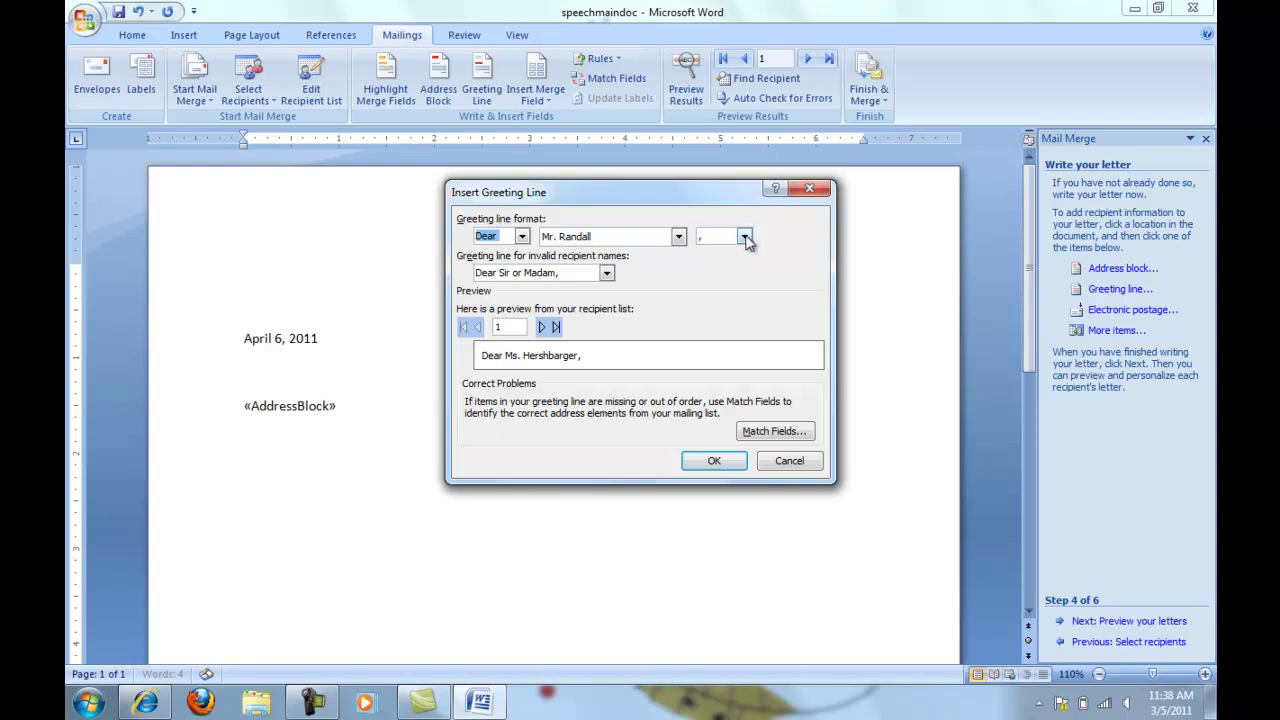
{"action": "left_click", "coordinate": [744, 240]}
{"action": "left_click", "coordinate": [727, 276]}
{"action": "left_click", "coordinate": [726, 460]}
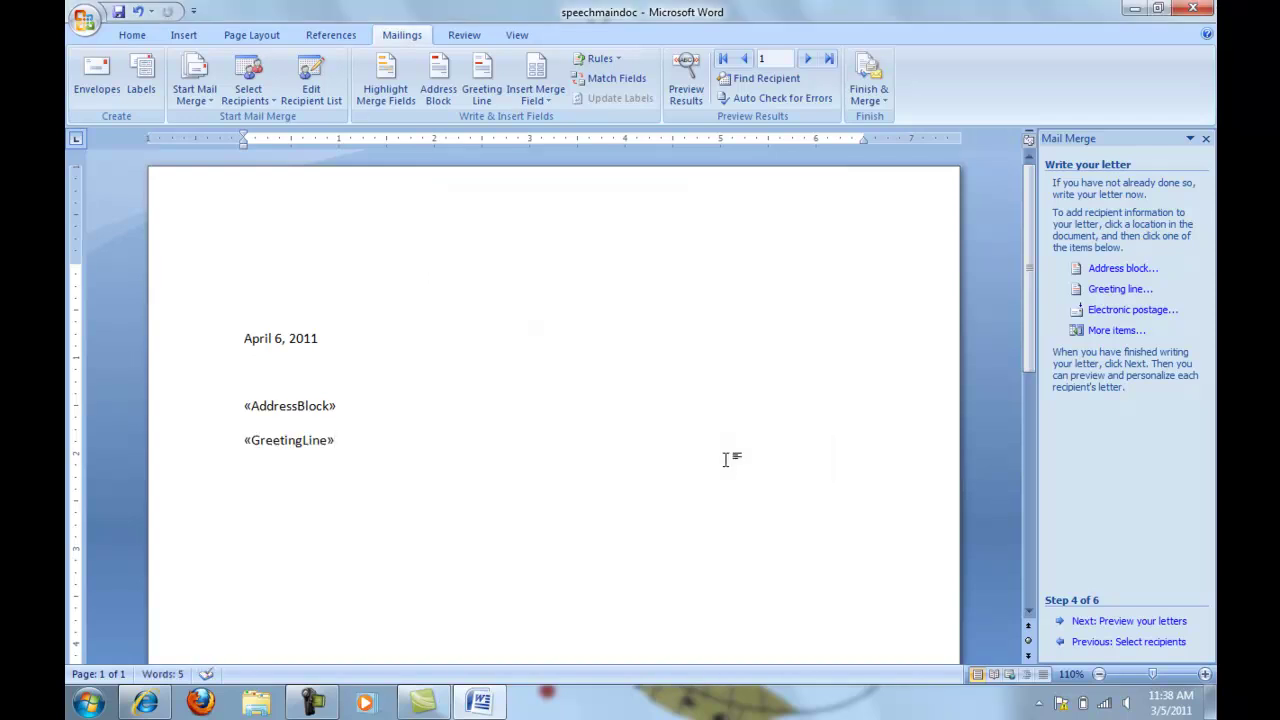
{"action": "key", "text": "Return"}
Type 'Thank you for agreeing to present your paper titled' followed by the Speech merge field
{"action": "type", "text": "Thank you for agreeing to present your paper titled"}
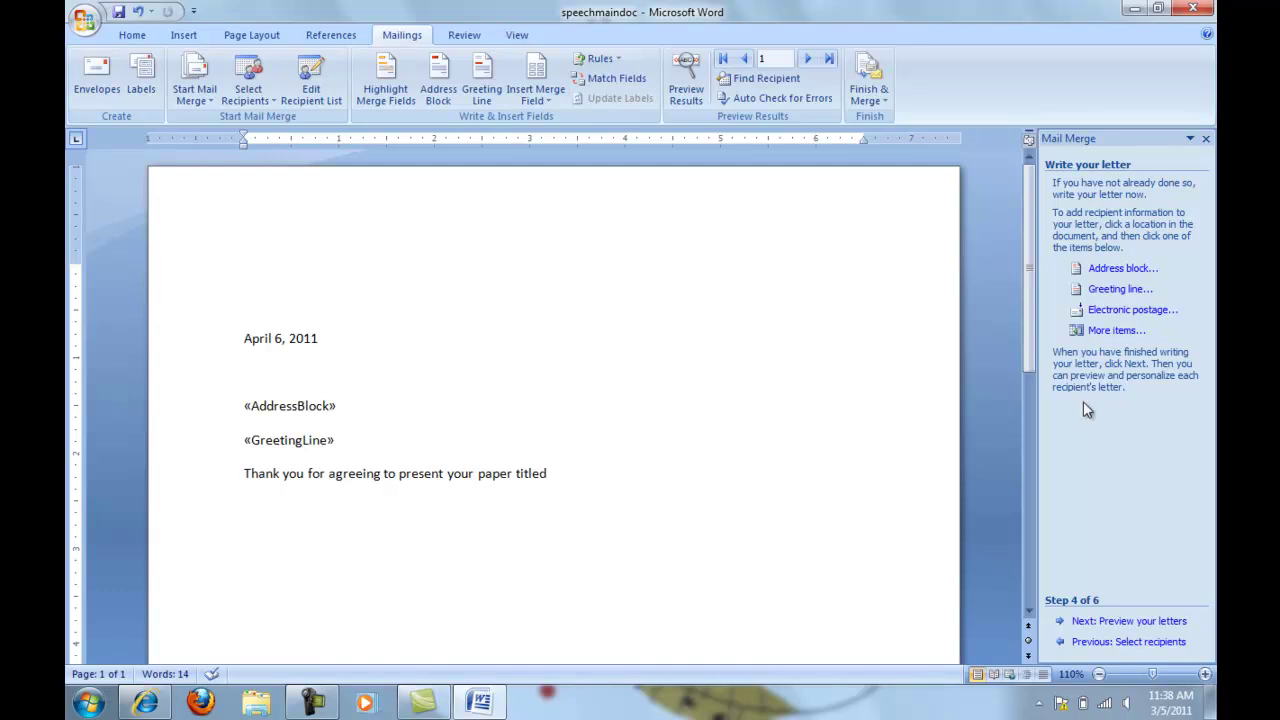
{"action": "left_click", "coordinate": [1116, 331]}
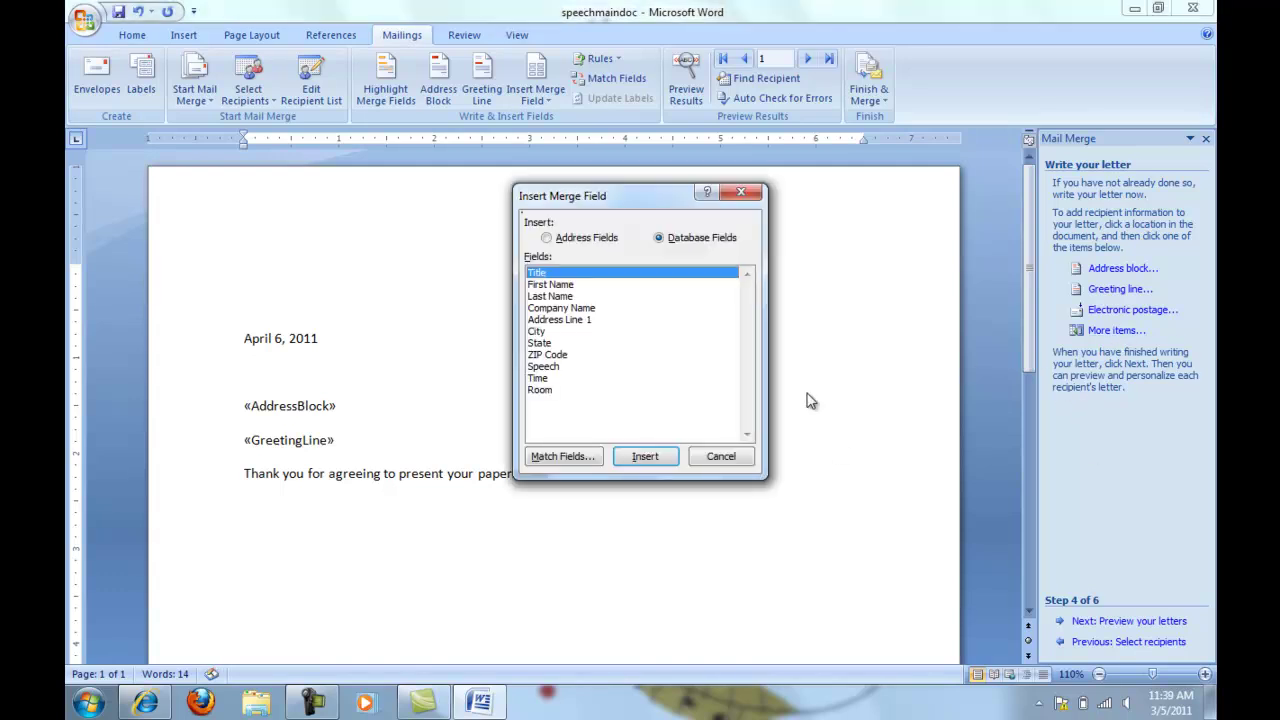
{"action": "left_click", "coordinate": [550, 367]}
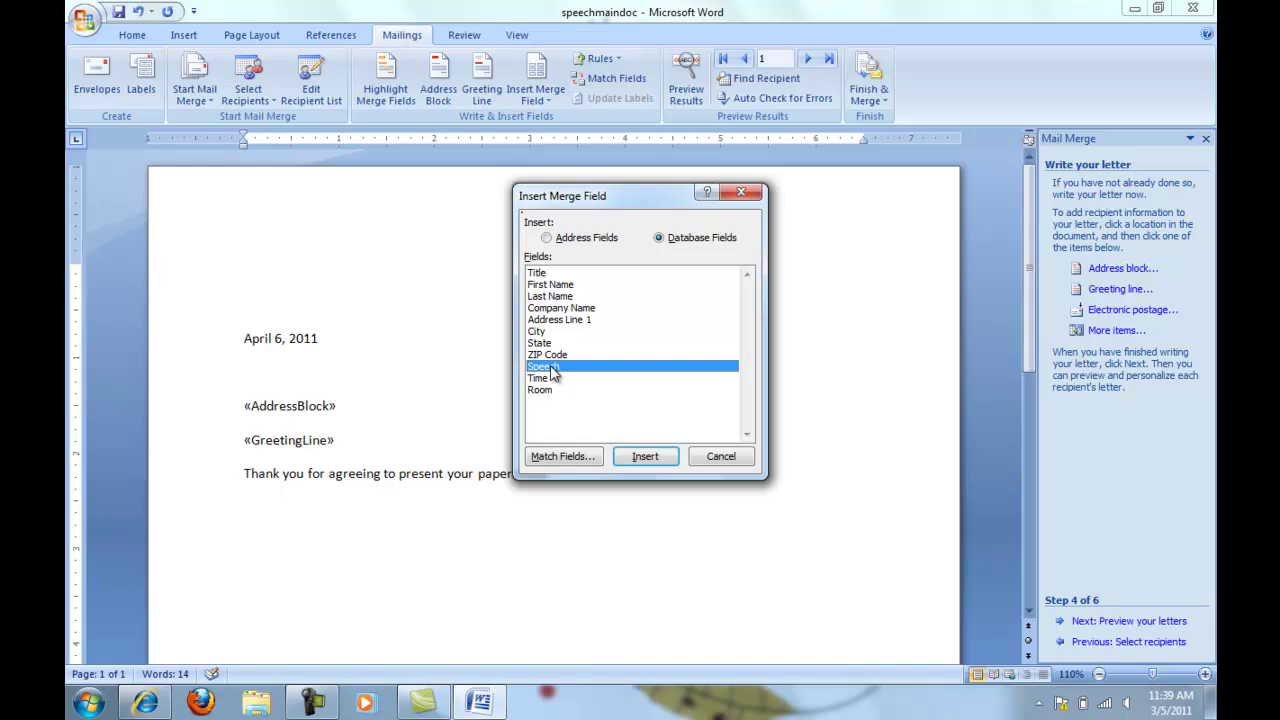
{"action": "left_click", "coordinate": [645, 456]}
{"action": "left_click", "coordinate": [720, 457]}
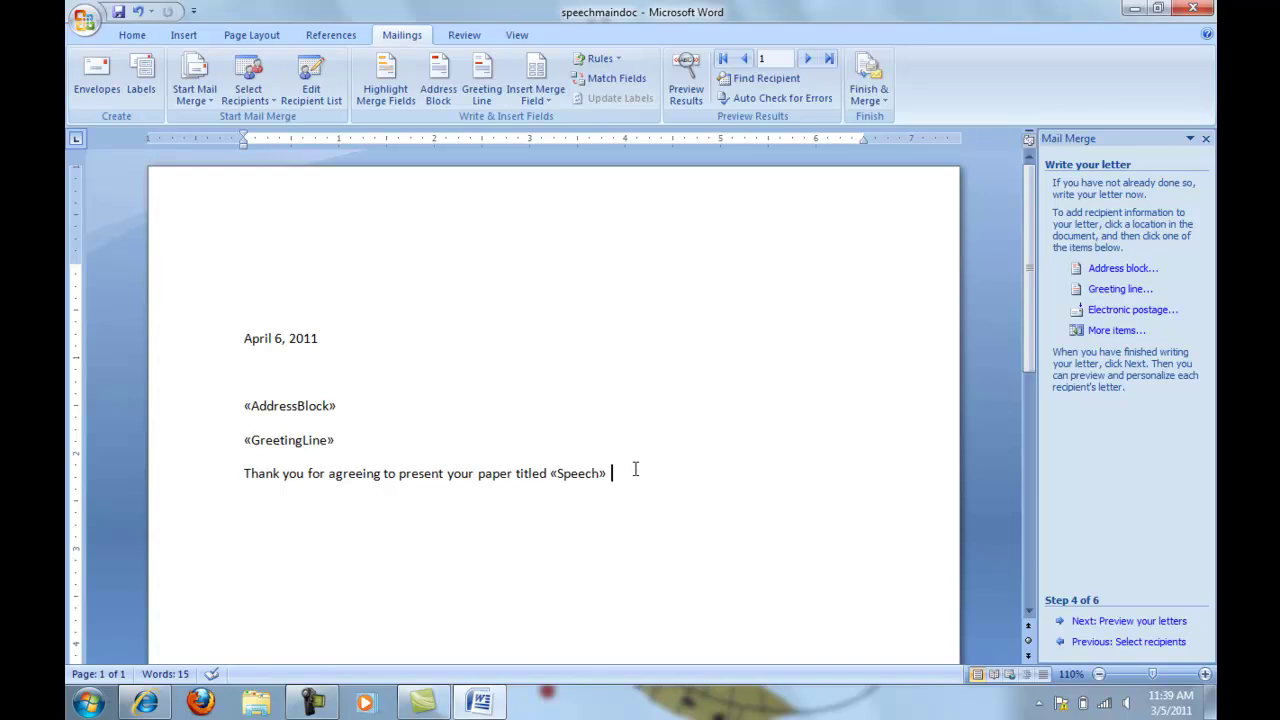
Continue the sentence with the International Conference on Technology details and insert the Time merge field
{"action": "type", "text": "at the International Conference on Technology to be held at the Omni Hotel in San Francisco on May 12. Your presentation is scheduled for"}
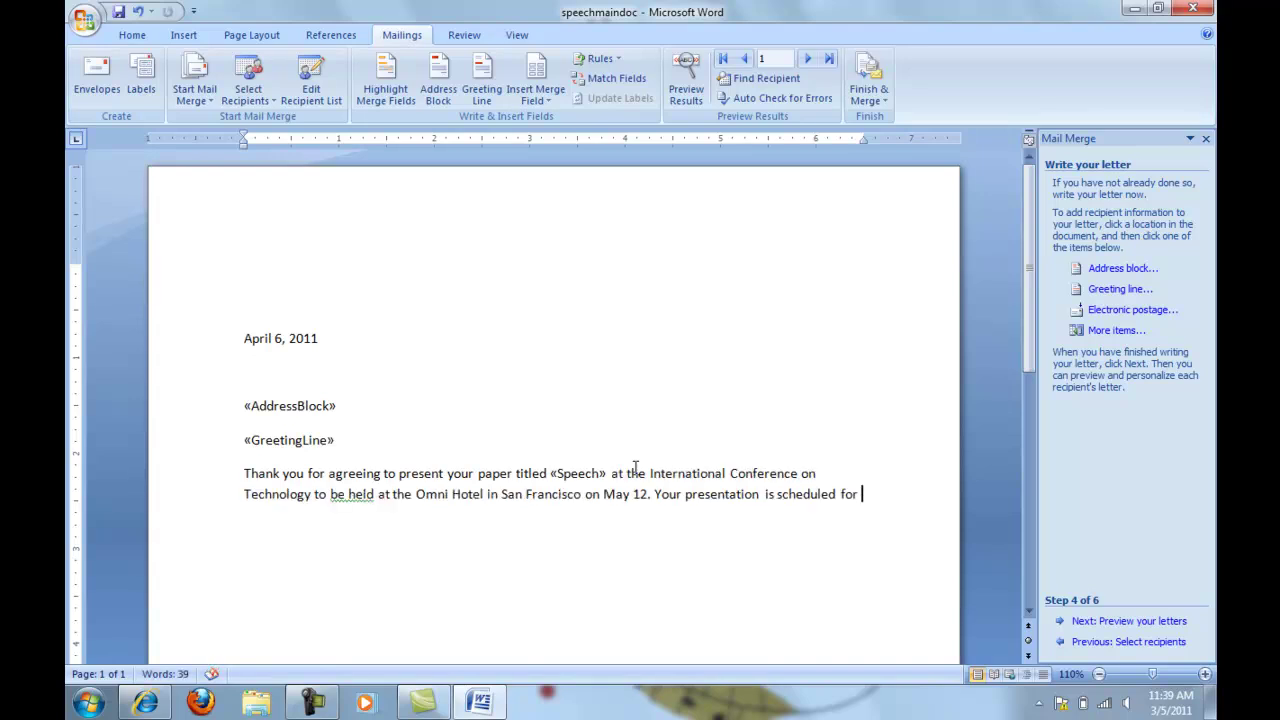
{"action": "left_click", "coordinate": [1118, 332]}
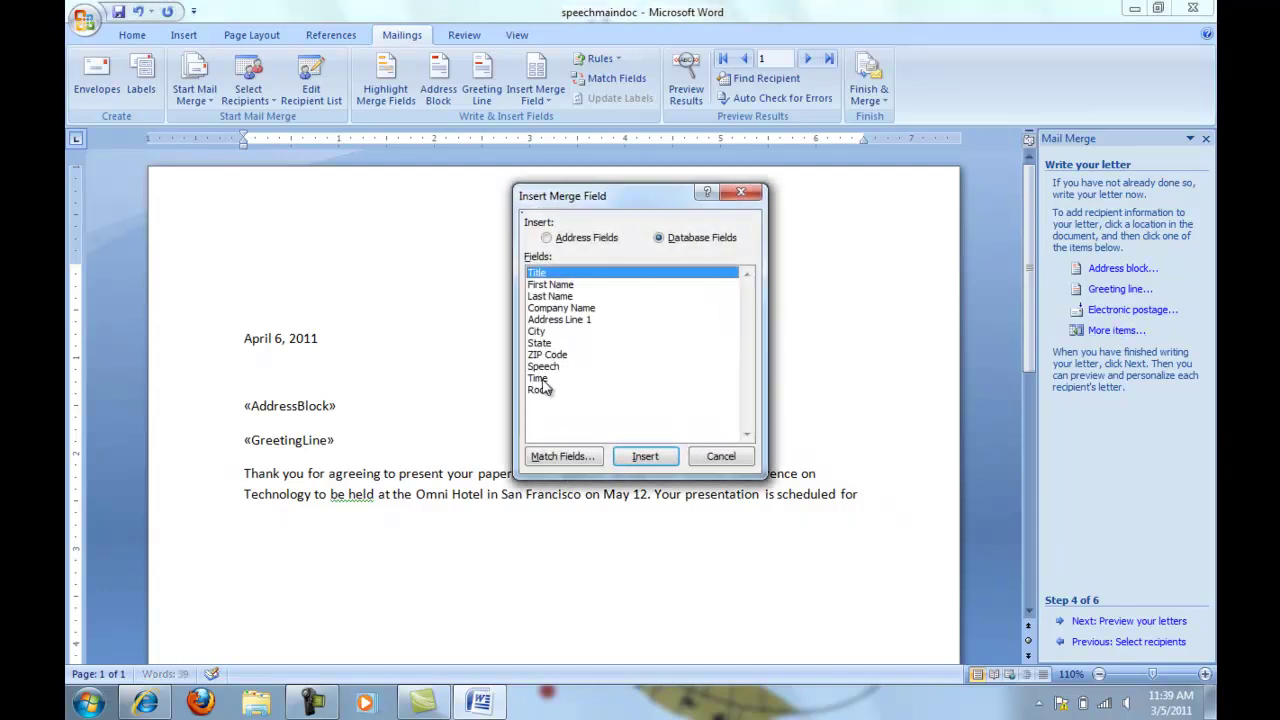
{"action": "left_click", "coordinate": [545, 379]}
{"action": "left_click", "coordinate": [645, 456]}
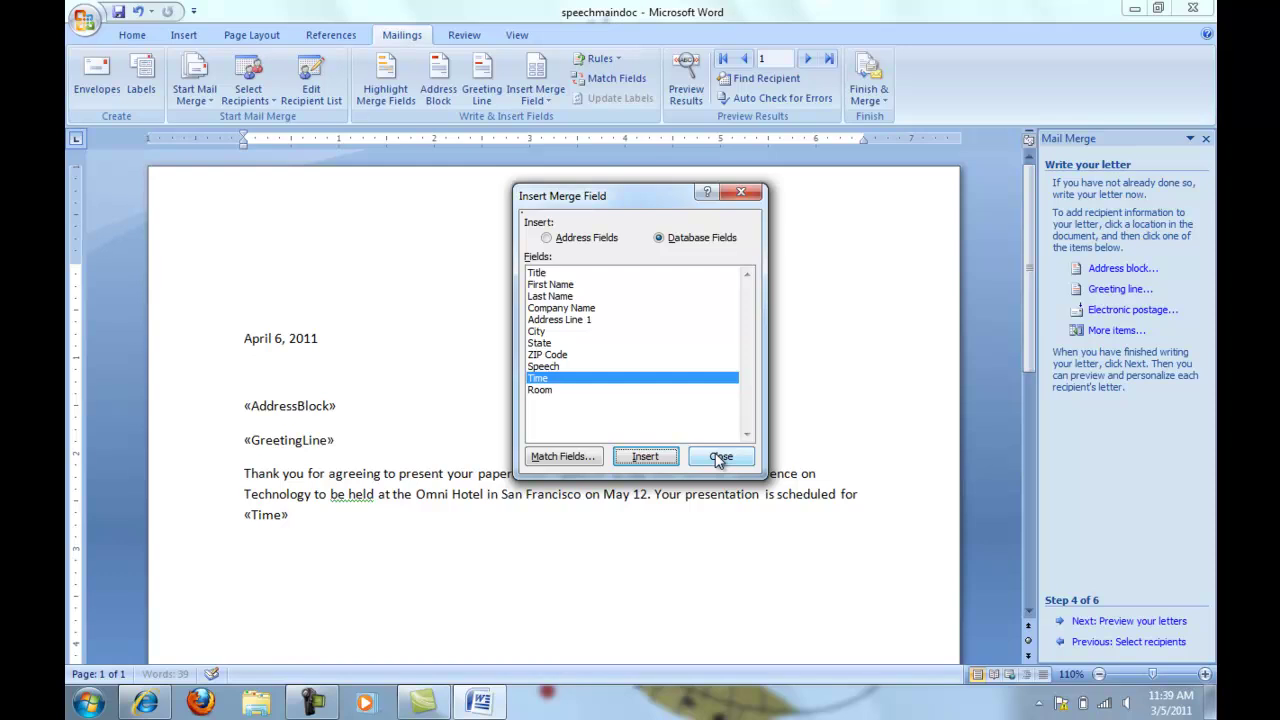
{"action": "left_click", "coordinate": [721, 457]}
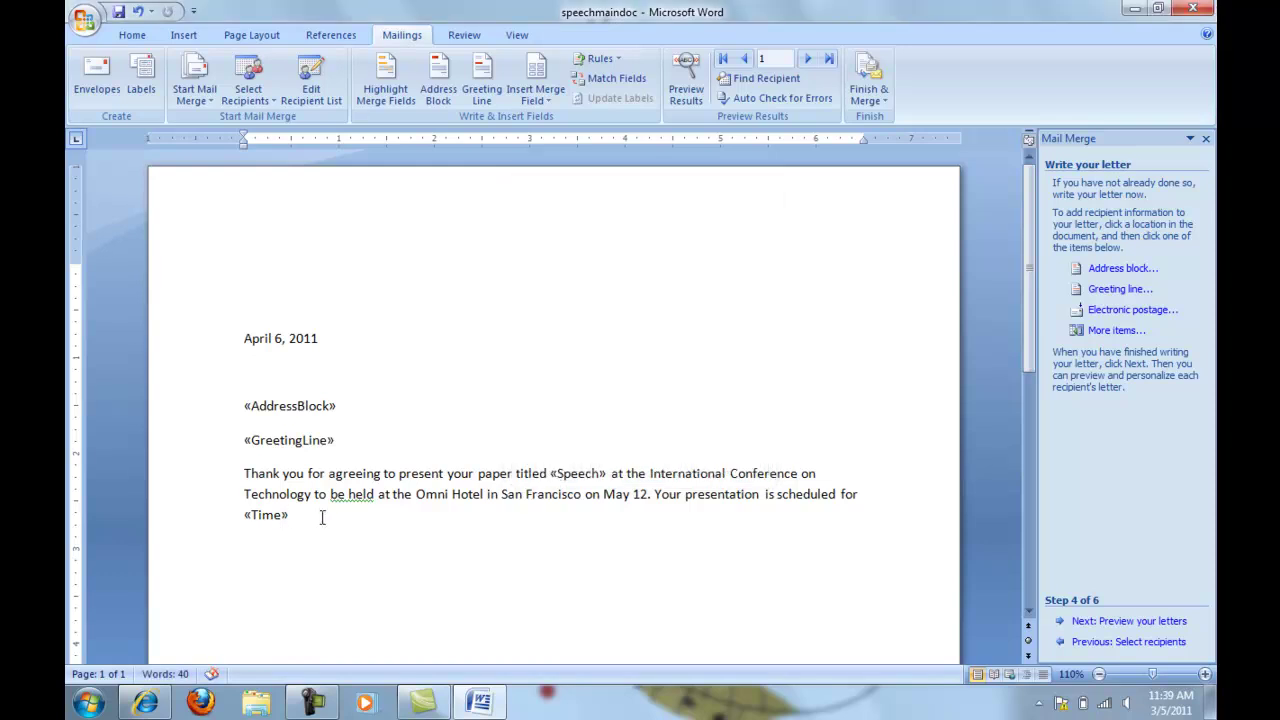
Add 'in the' plus the Room field and a period, then paste the luncheon invitation paragraph
{"action": "type", "text": "in the"}
{"action": "left_click", "coordinate": [1116, 330]}
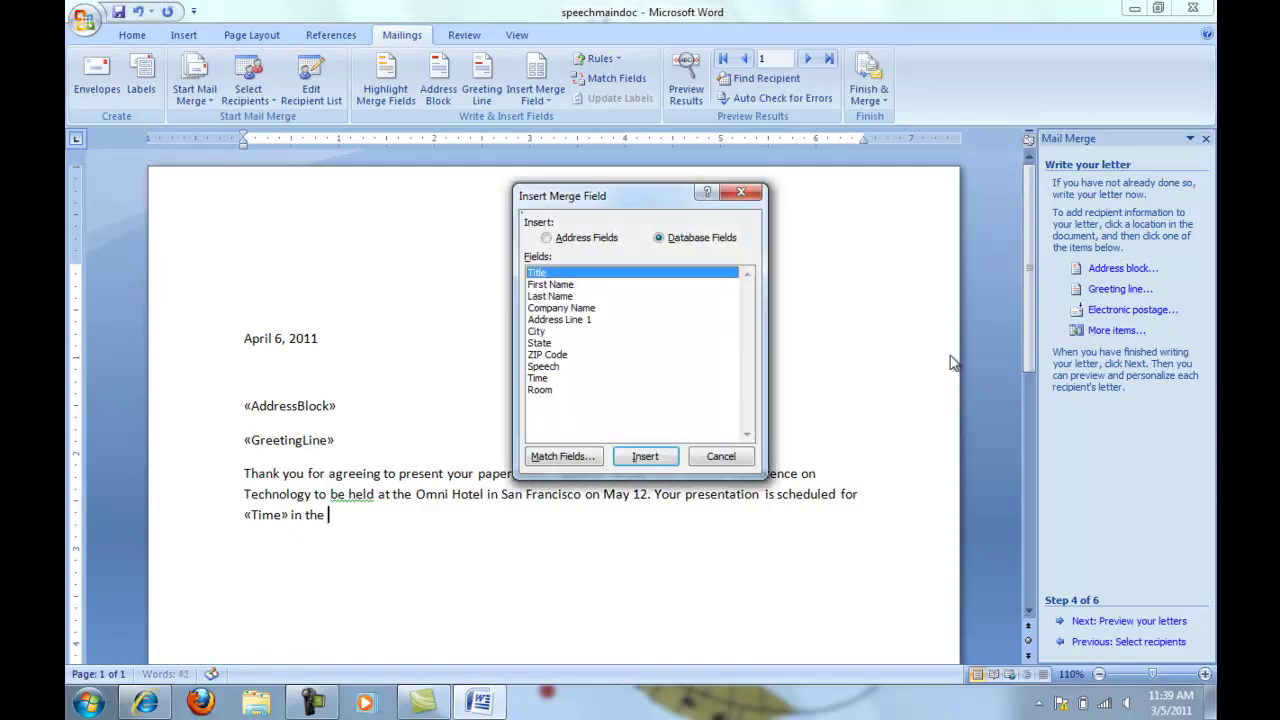
{"action": "left_click", "coordinate": [541, 390]}
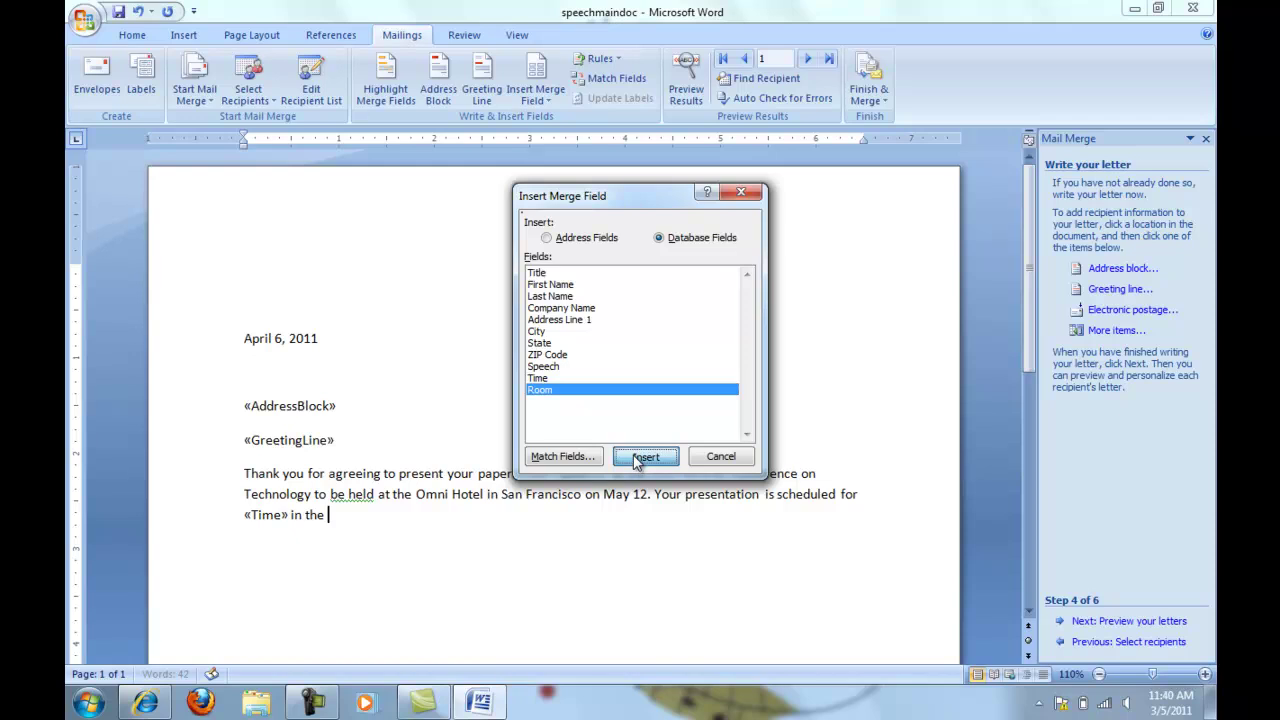
{"action": "left_click", "coordinate": [645, 456]}
{"action": "left_click", "coordinate": [717, 456]}
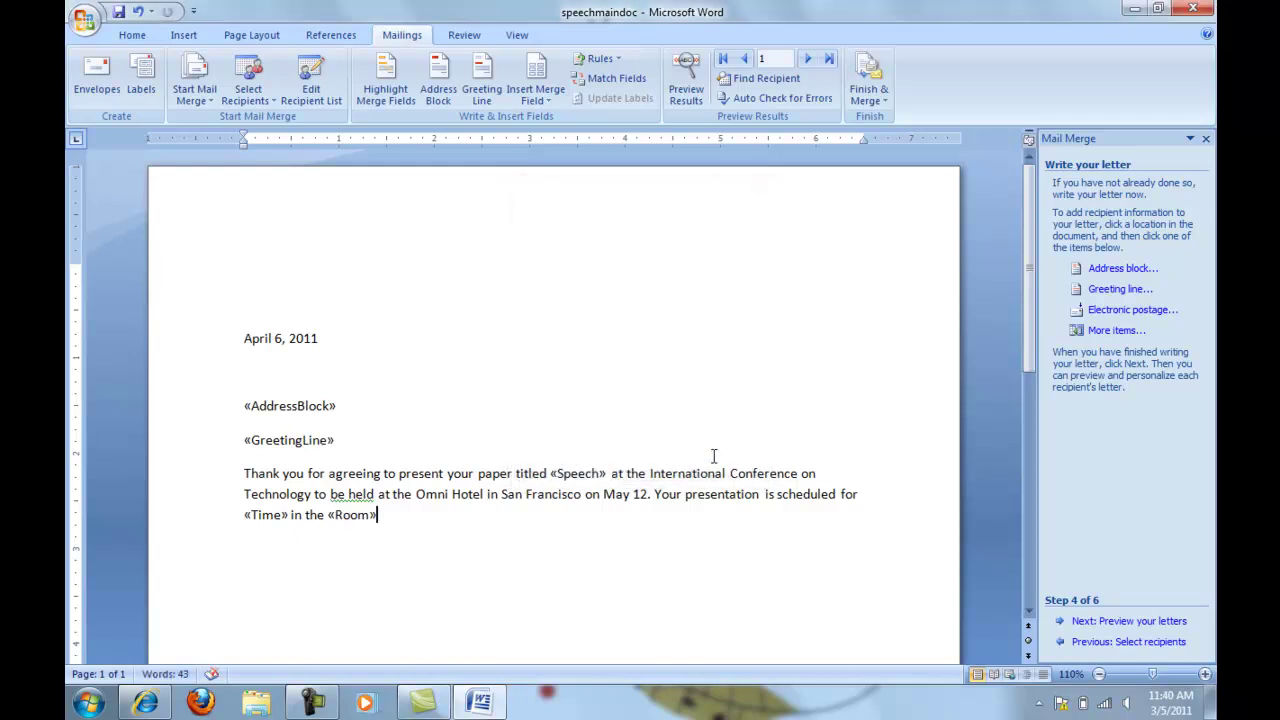
{"action": "type", "text": "."}
{"action": "key", "text": "Return"}
{"action": "type", "text": "You are also invited to be our special guest at the annual awards luncheon on Friday at 11:45 a.m. in the Grand Ballroom. Your conference registration materials and a luncheon ticket will be held for you at the hotel registration desk. If you need assistance when you arrive at the hotel, please call conference headquarters at ext. 7532."}
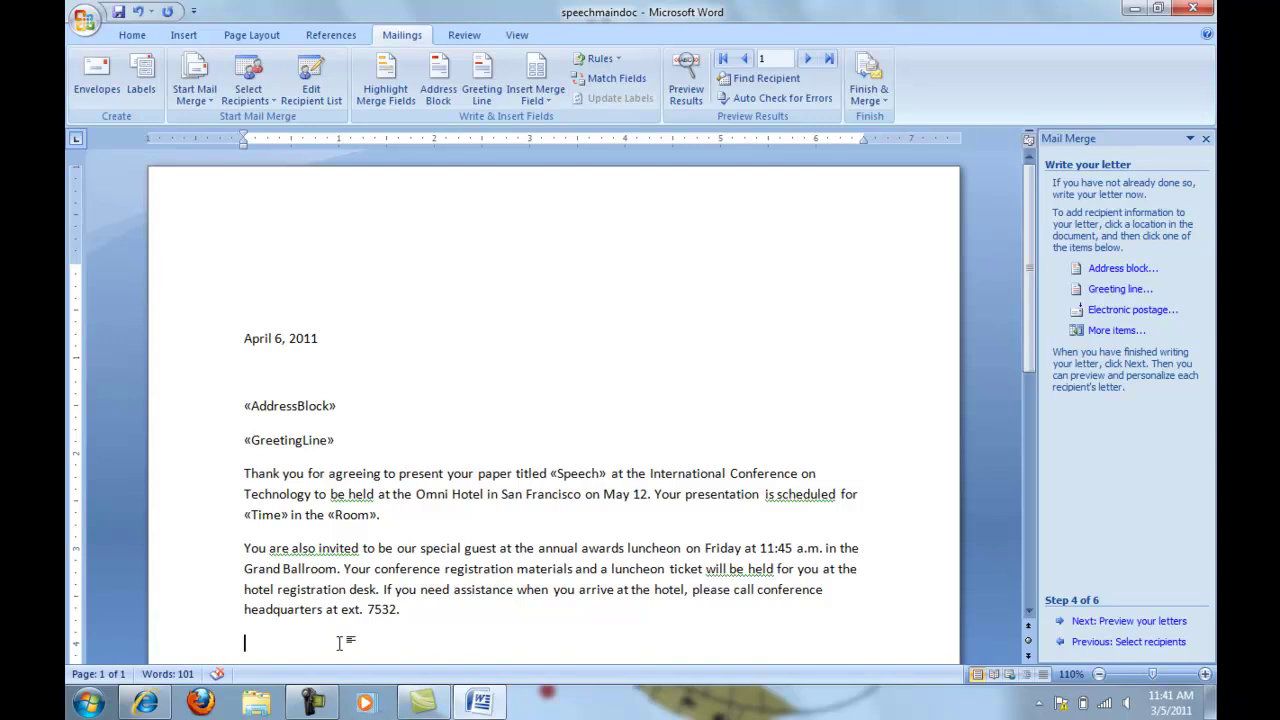
Start the closing with the Title and Last_Name merge fields followed by ', we'
{"action": "left_click", "coordinate": [1115, 330]}
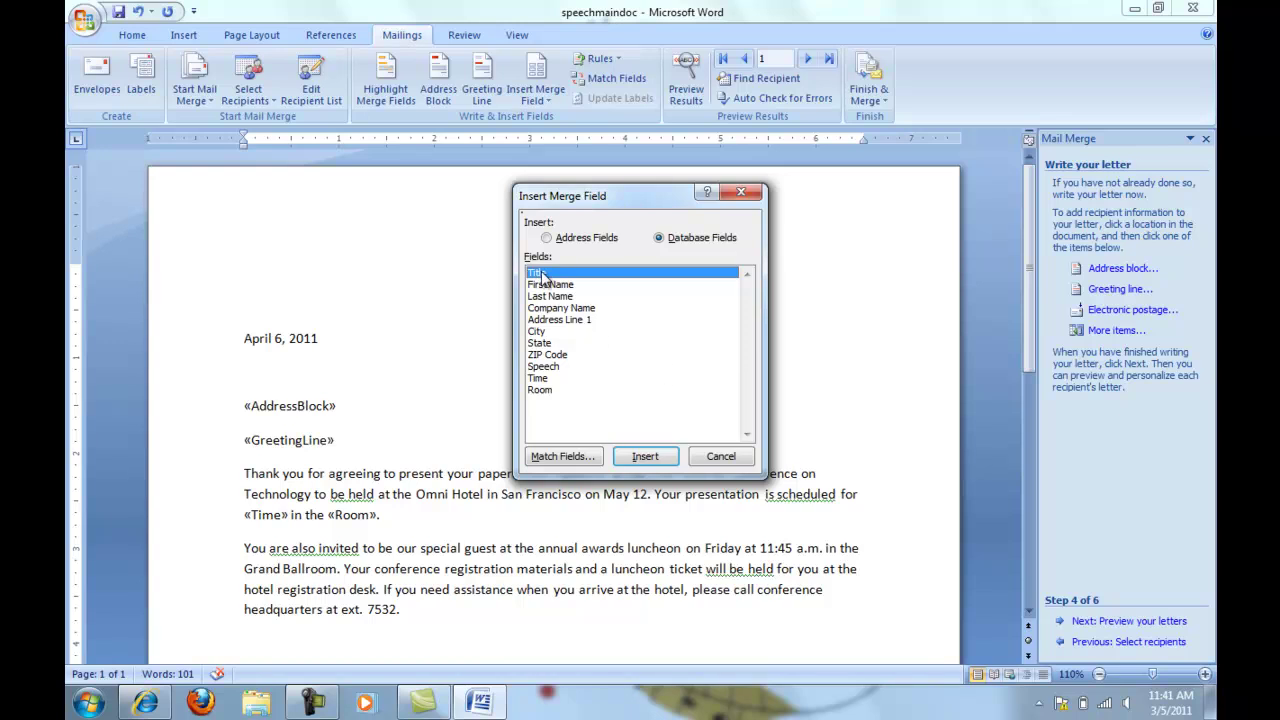
{"action": "left_click", "coordinate": [653, 458]}
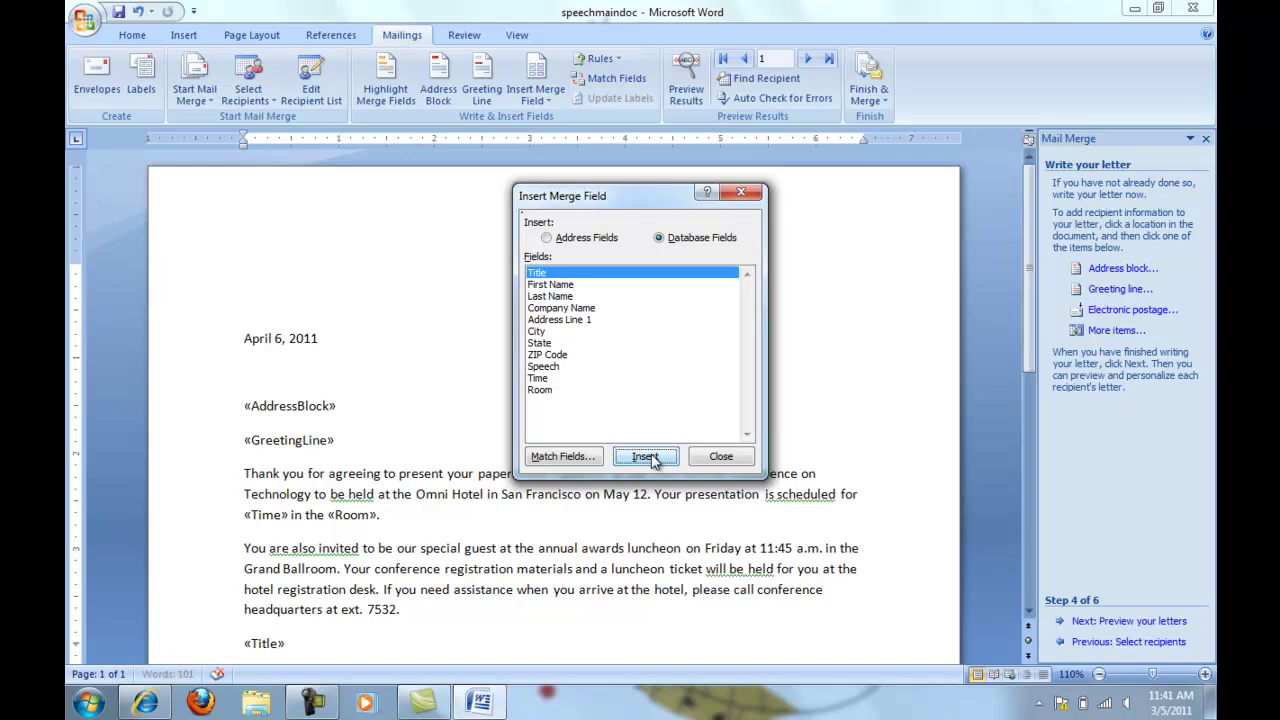
{"action": "left_click", "coordinate": [716, 457]}
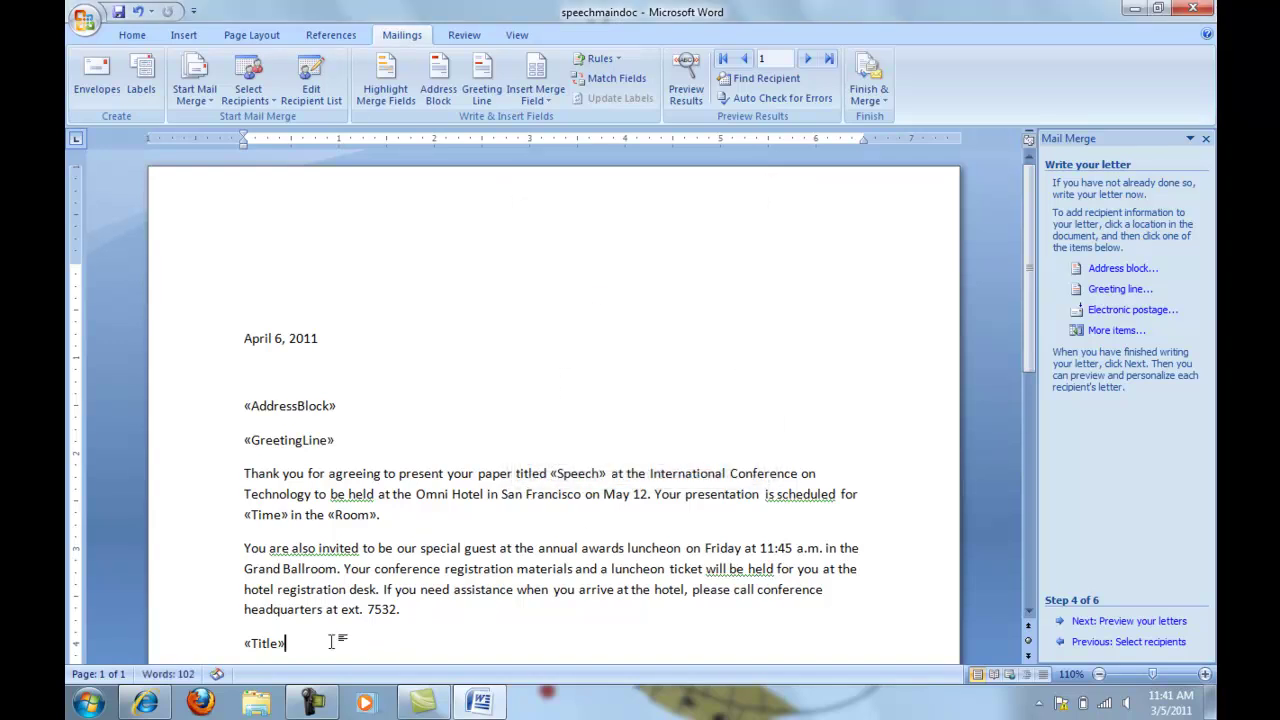
{"action": "left_click", "coordinate": [1118, 331]}
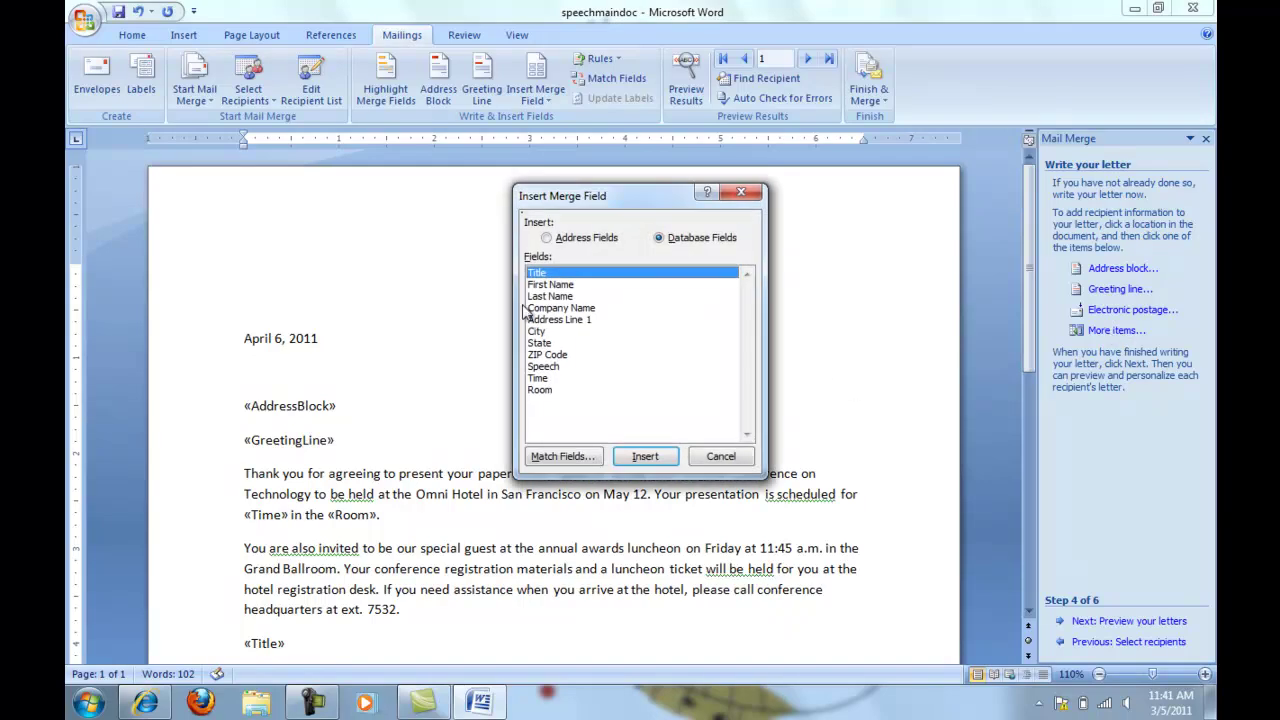
{"action": "left_click", "coordinate": [551, 297]}
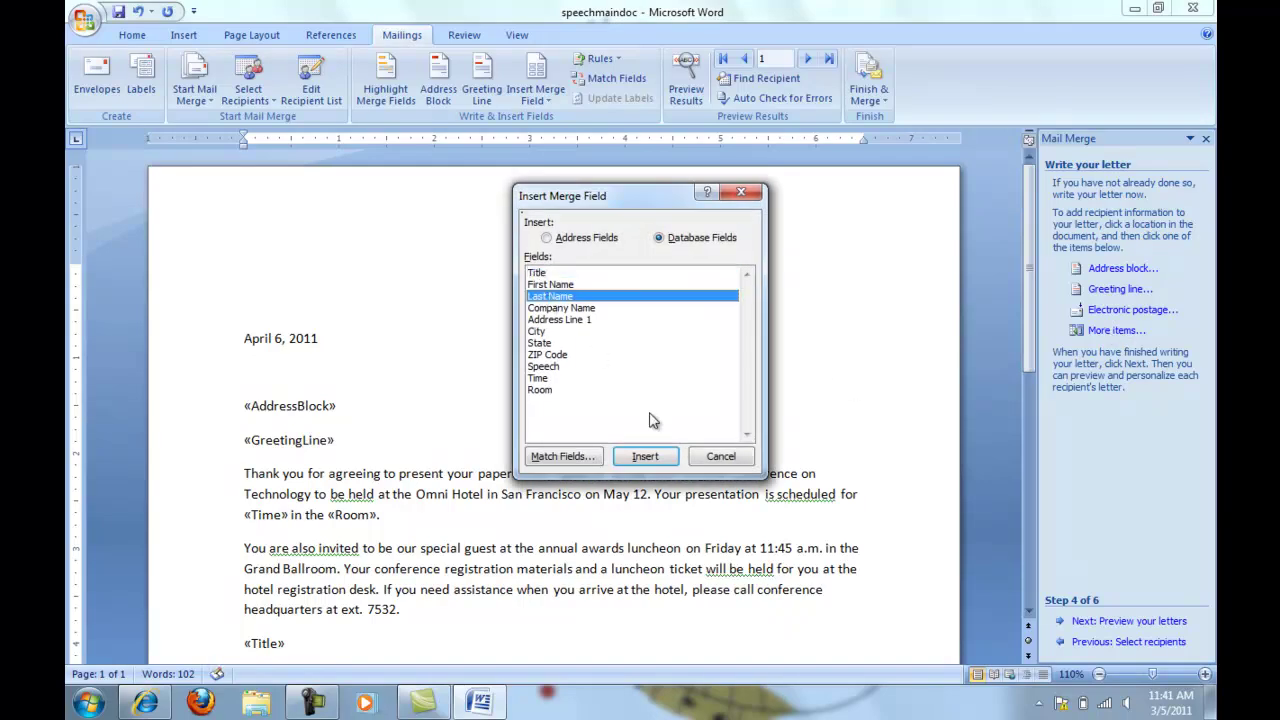
{"action": "left_click", "coordinate": [645, 456]}
{"action": "left_click", "coordinate": [720, 458]}
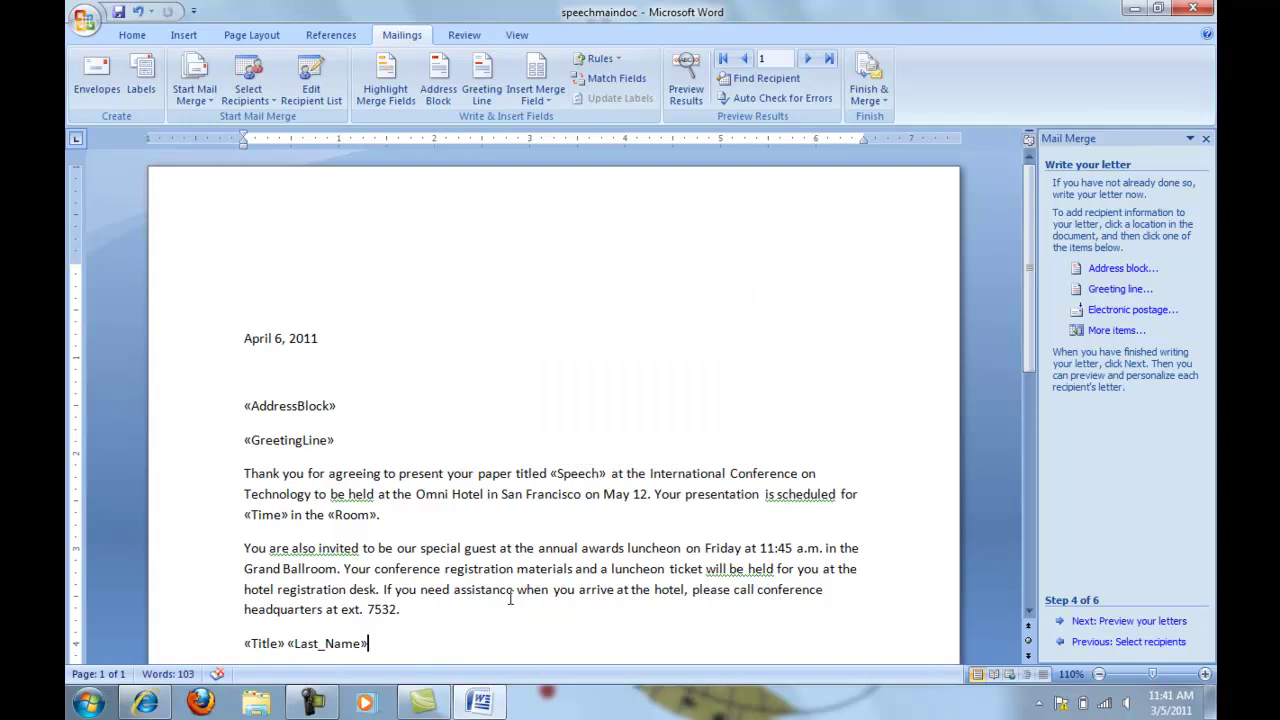
{"action": "type", "text": ", we look forward to your presentation and to your outstanding contribution to our"}
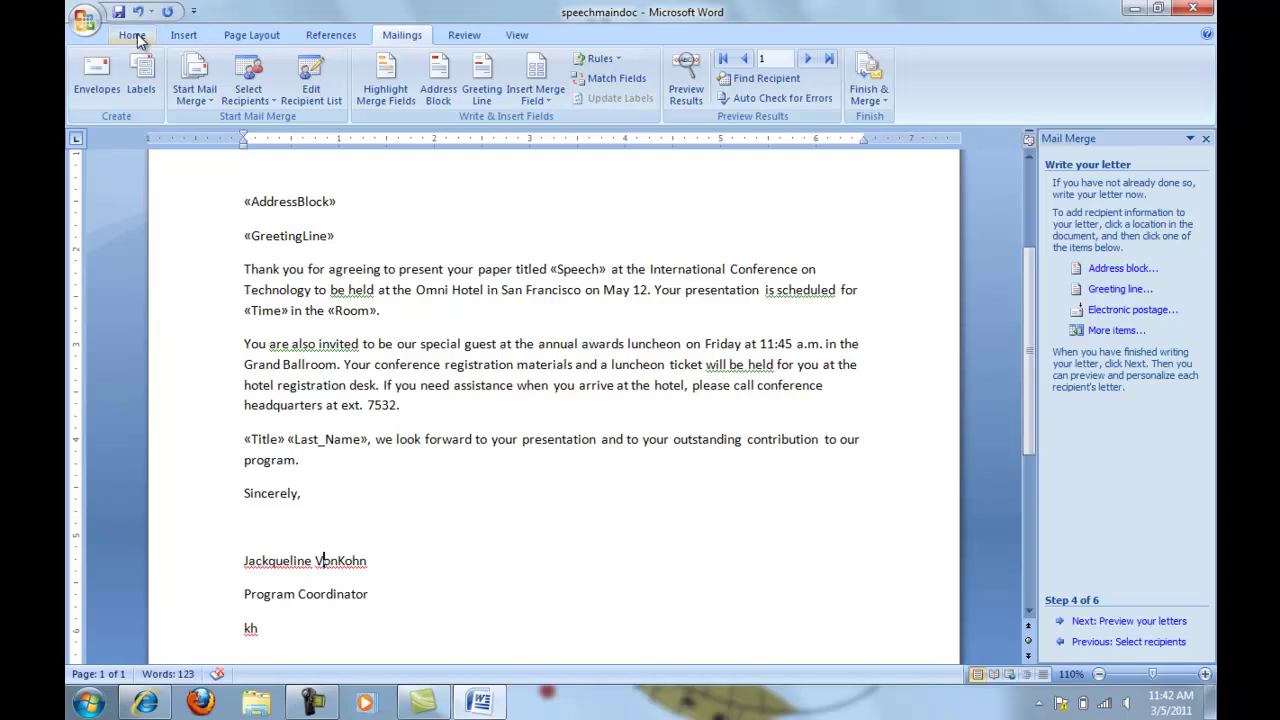
Remove the space after the signature name paragraph so Program Coordinator sits directly below
{"action": "left_click", "coordinate": [138, 36]}
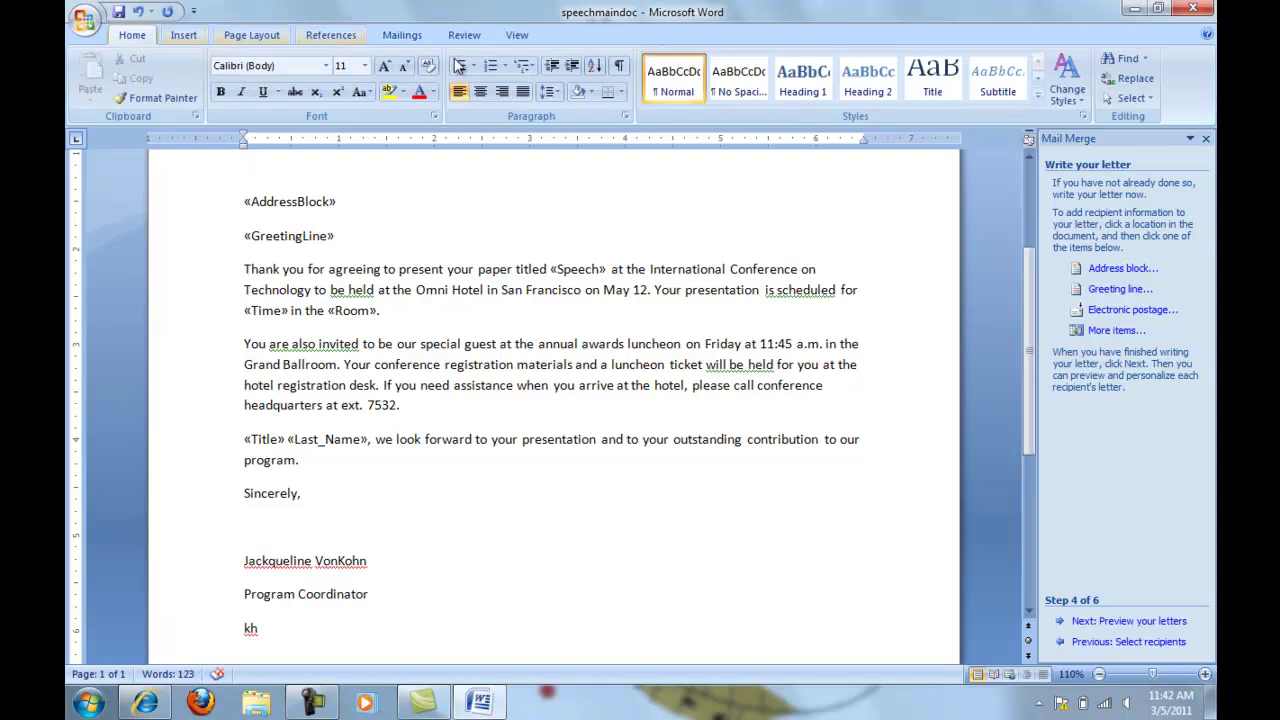
{"action": "left_click", "coordinate": [558, 93]}
{"action": "left_click", "coordinate": [592, 271]}
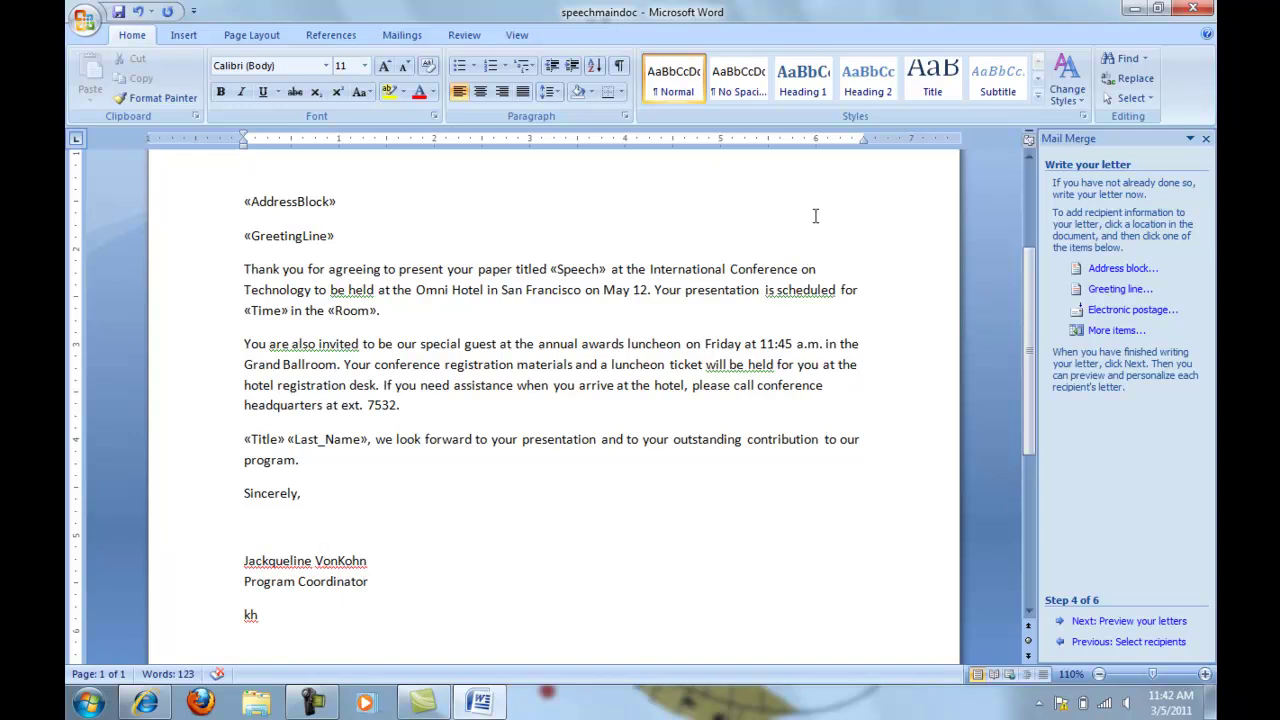
Preview the letters, remove space between address block lines, and add space after the last one
{"action": "left_click", "coordinate": [1116, 624]}
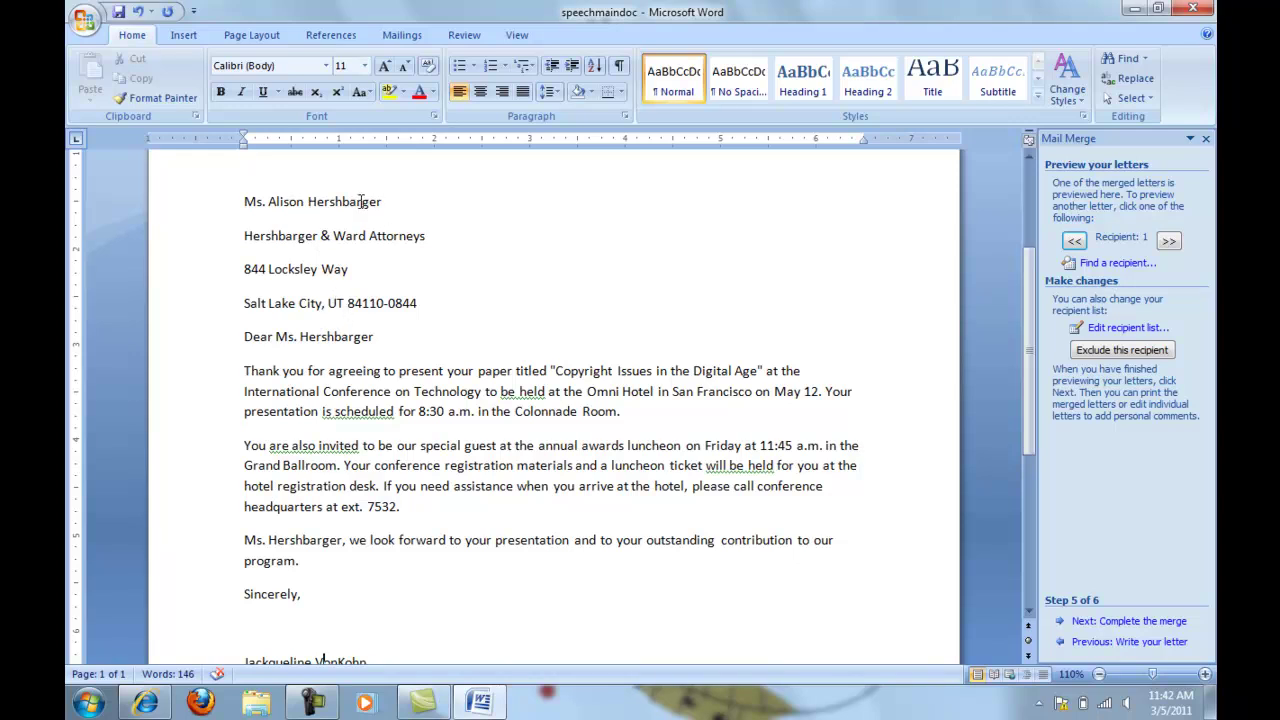
{"action": "left_click_drag", "start_coordinate": [244, 203], "coordinate": [361, 266]}
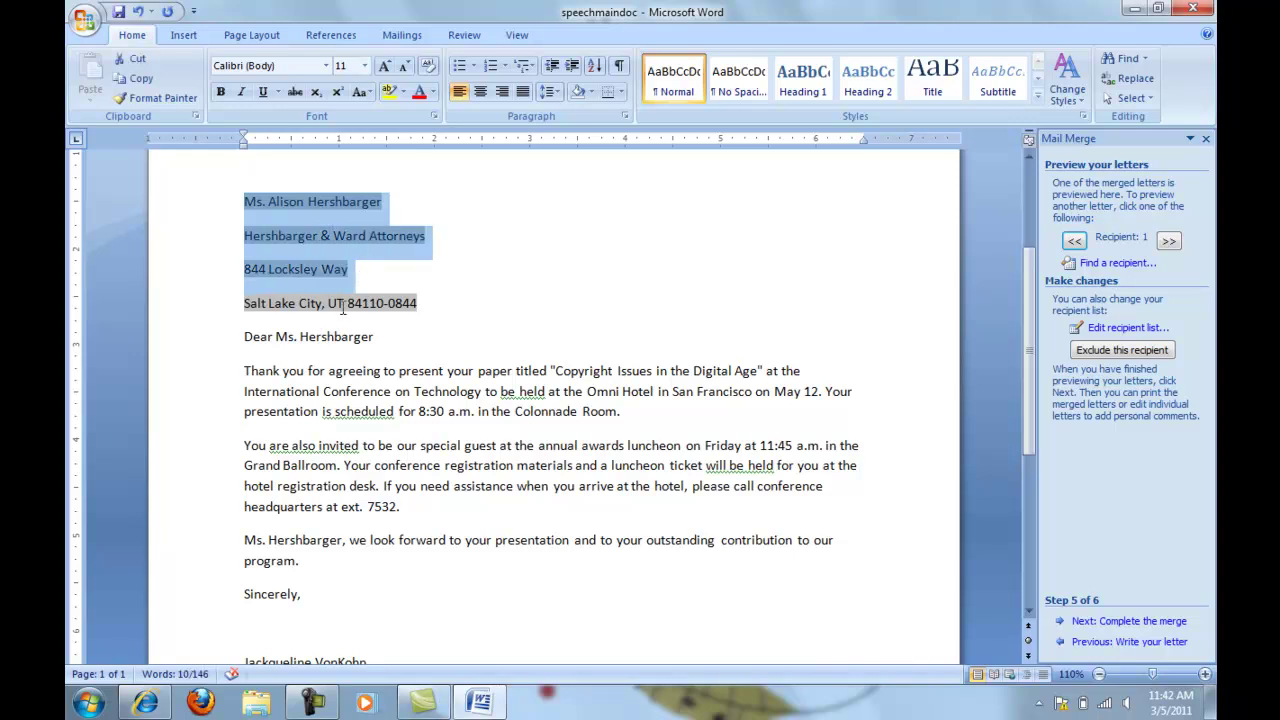
{"action": "left_click", "coordinate": [548, 91]}
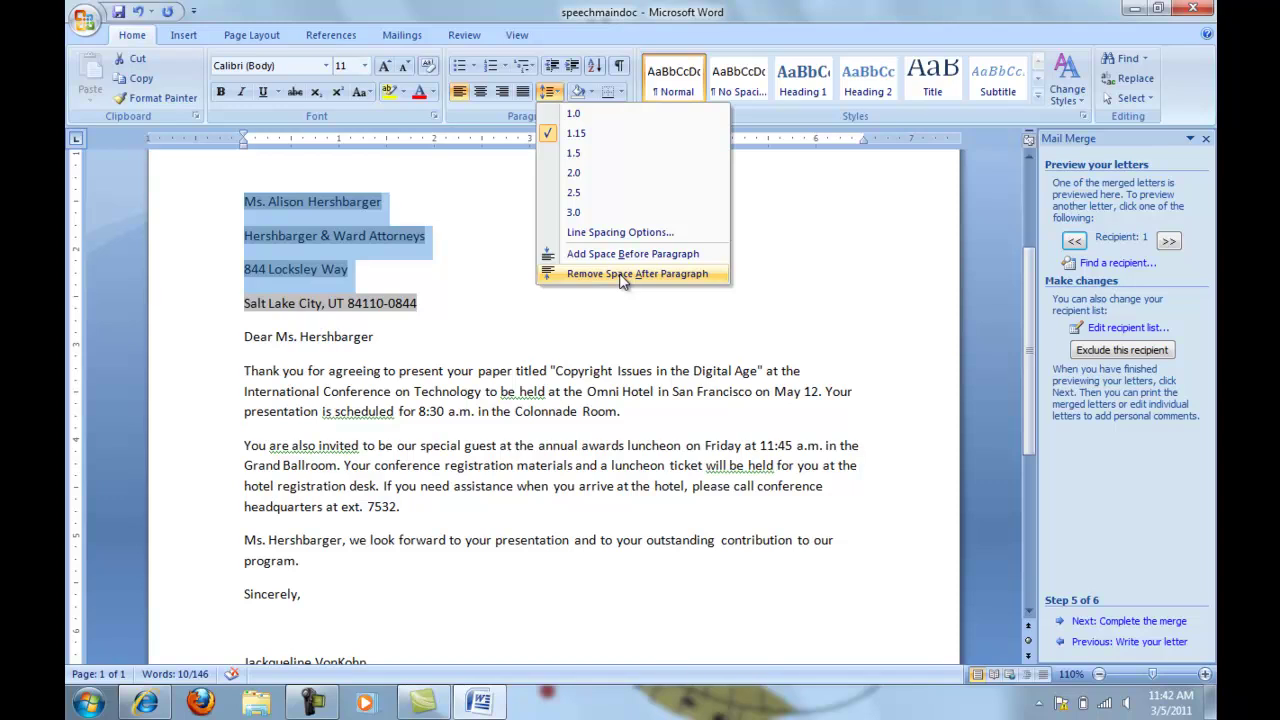
{"action": "left_click", "coordinate": [620, 274]}
{"action": "left_click", "coordinate": [418, 263]}
{"action": "left_click", "coordinate": [548, 91]}
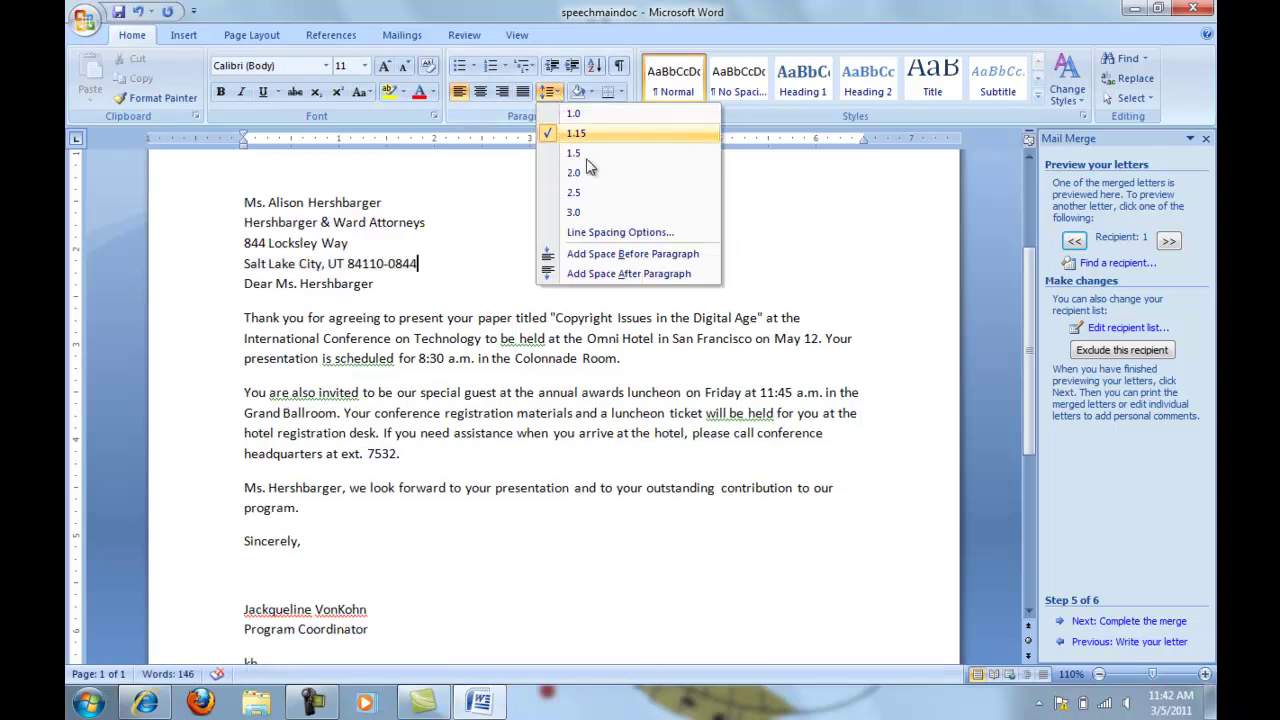
{"action": "left_click", "coordinate": [606, 274]}
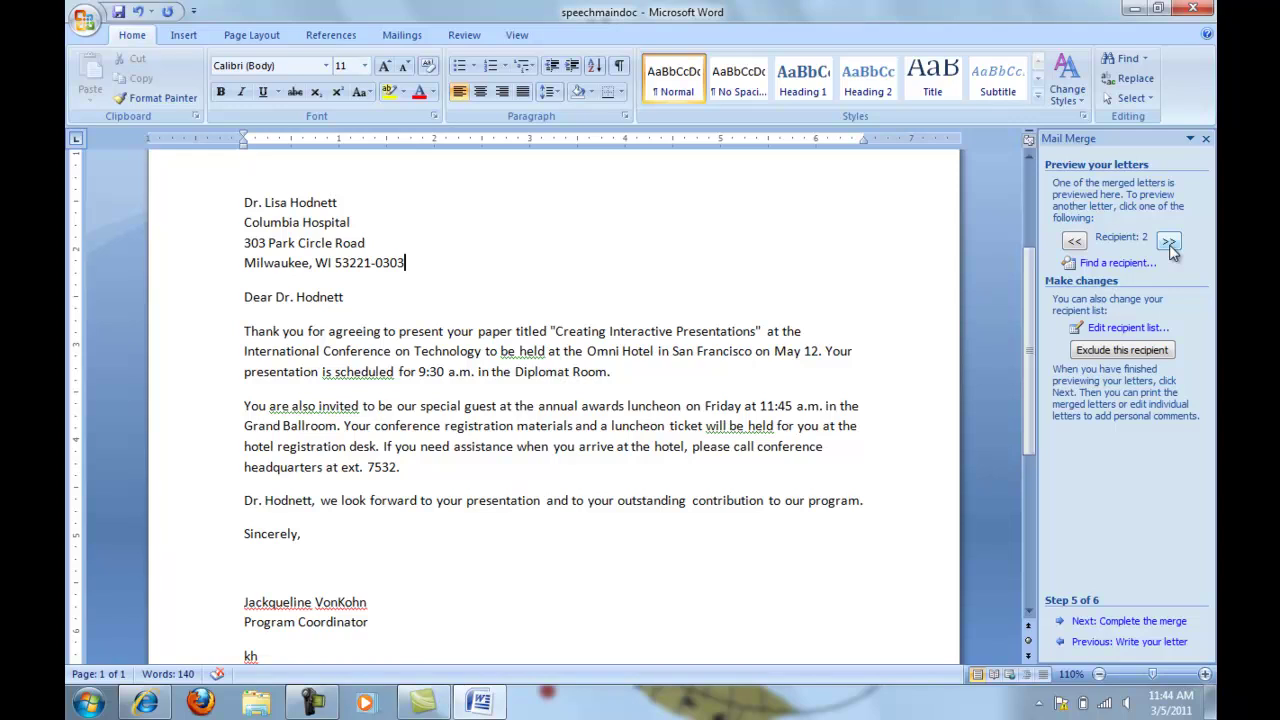
Complete the merge by editing individual letters, merging All records into a new document
{"action": "left_click", "coordinate": [1138, 620]}
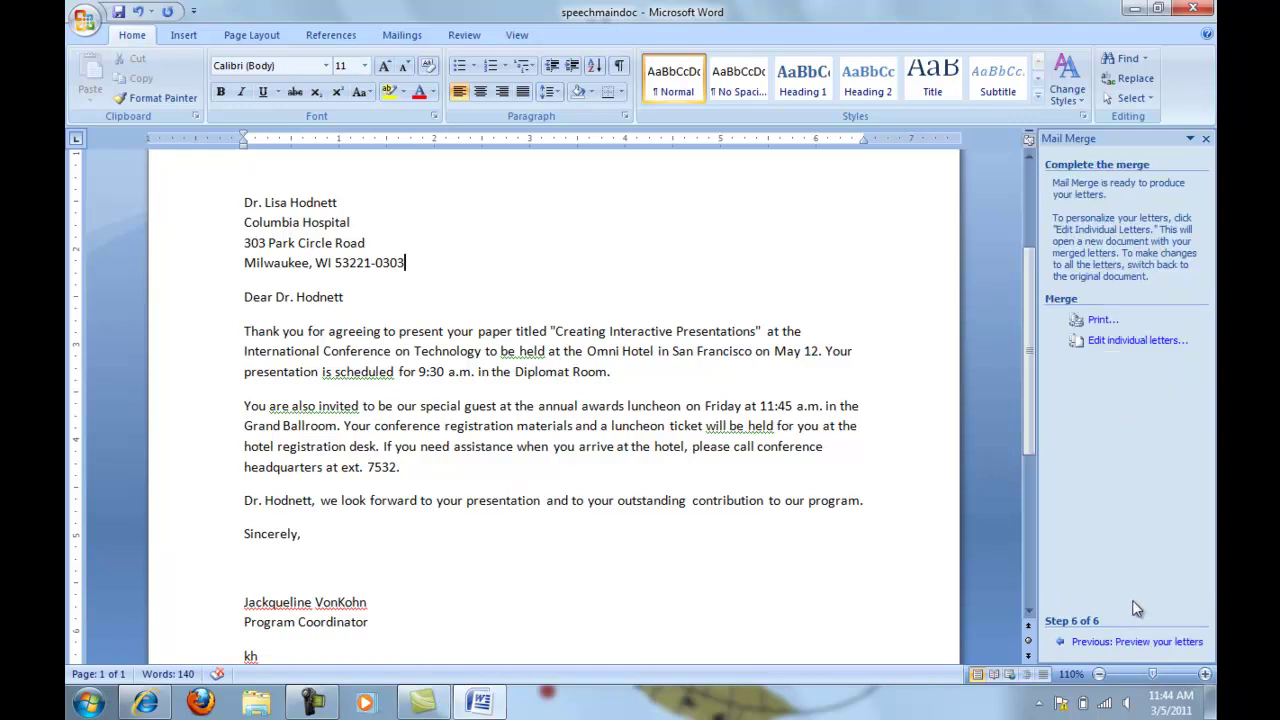
{"action": "left_click", "coordinate": [1138, 340]}
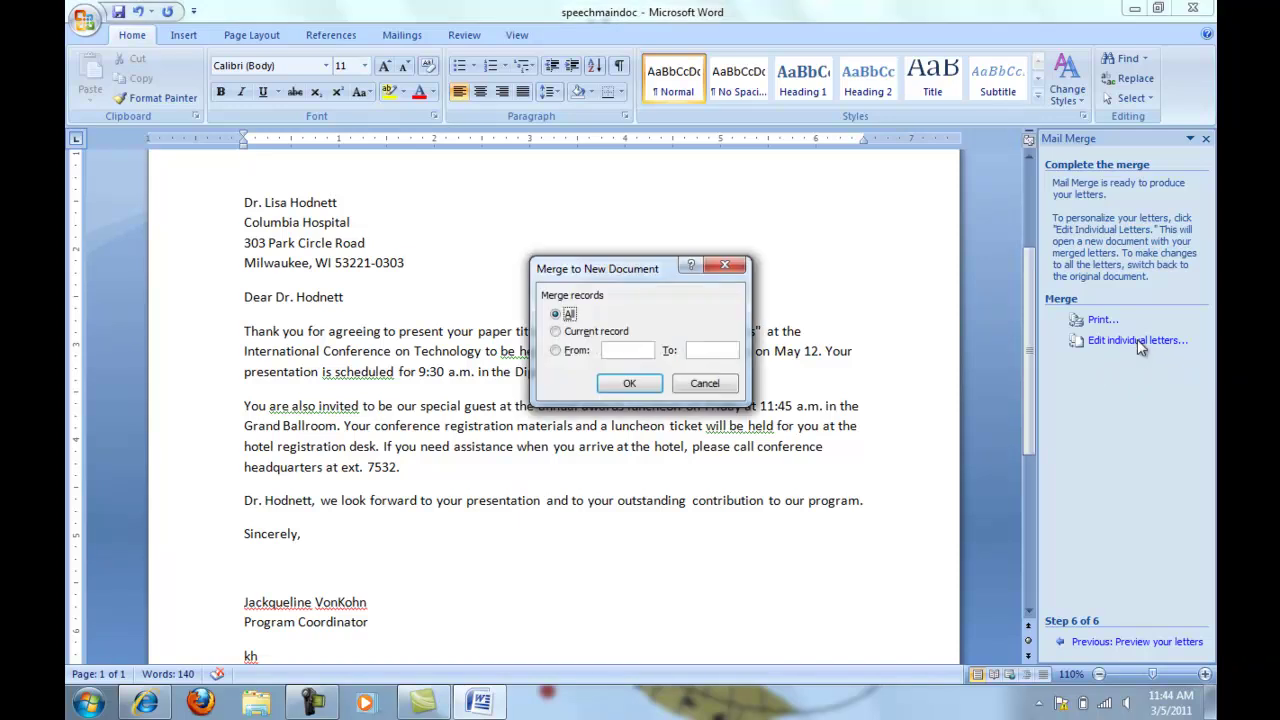
{"action": "left_click", "coordinate": [630, 384]}
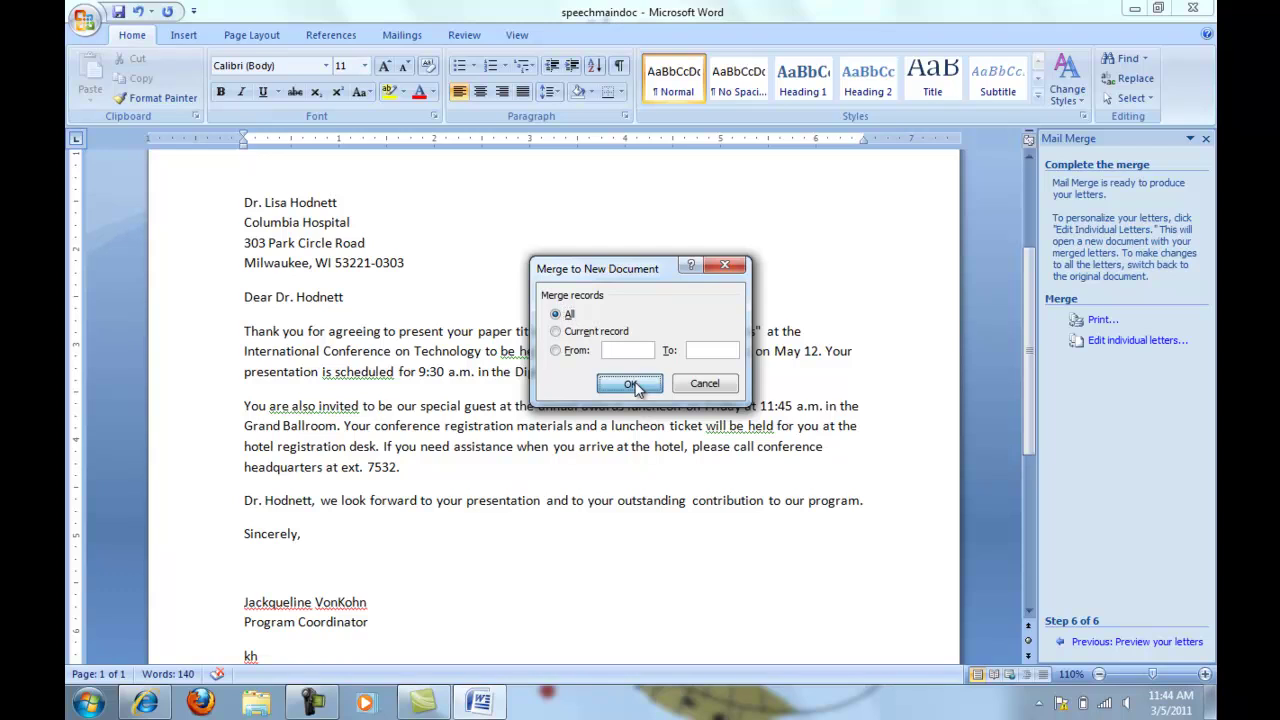